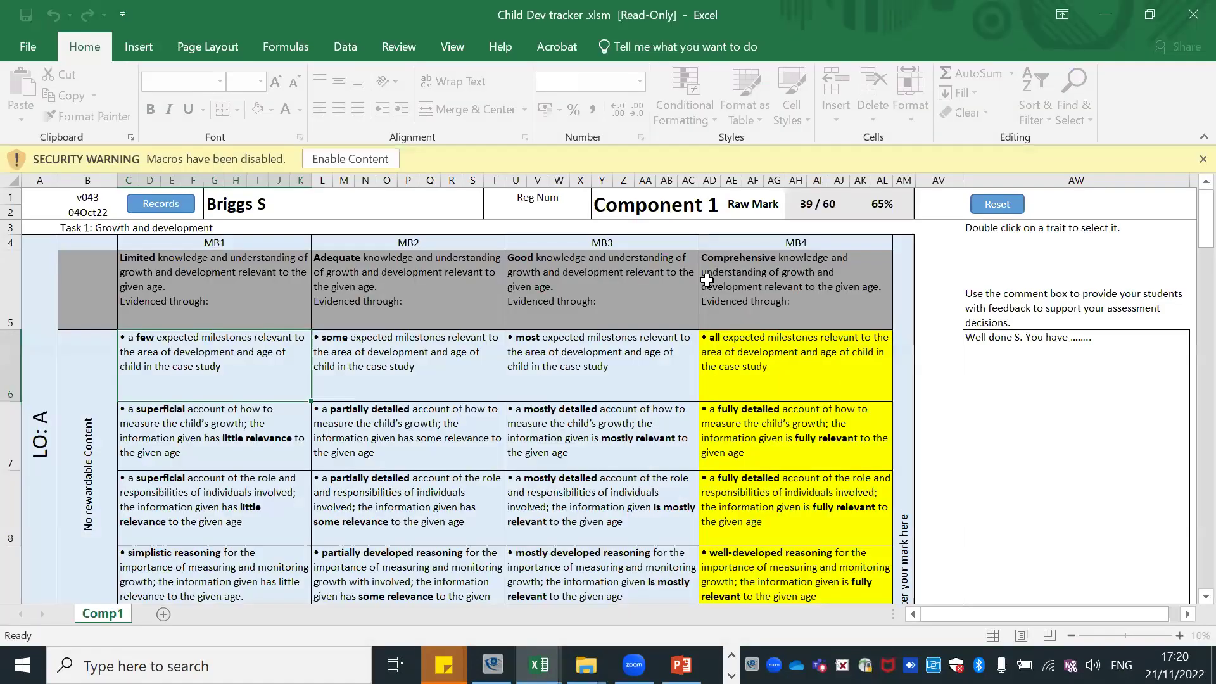
Step: Enable the workbook's macros and continue past the disclaimer to the StudentRecords sheet
click(348, 159)
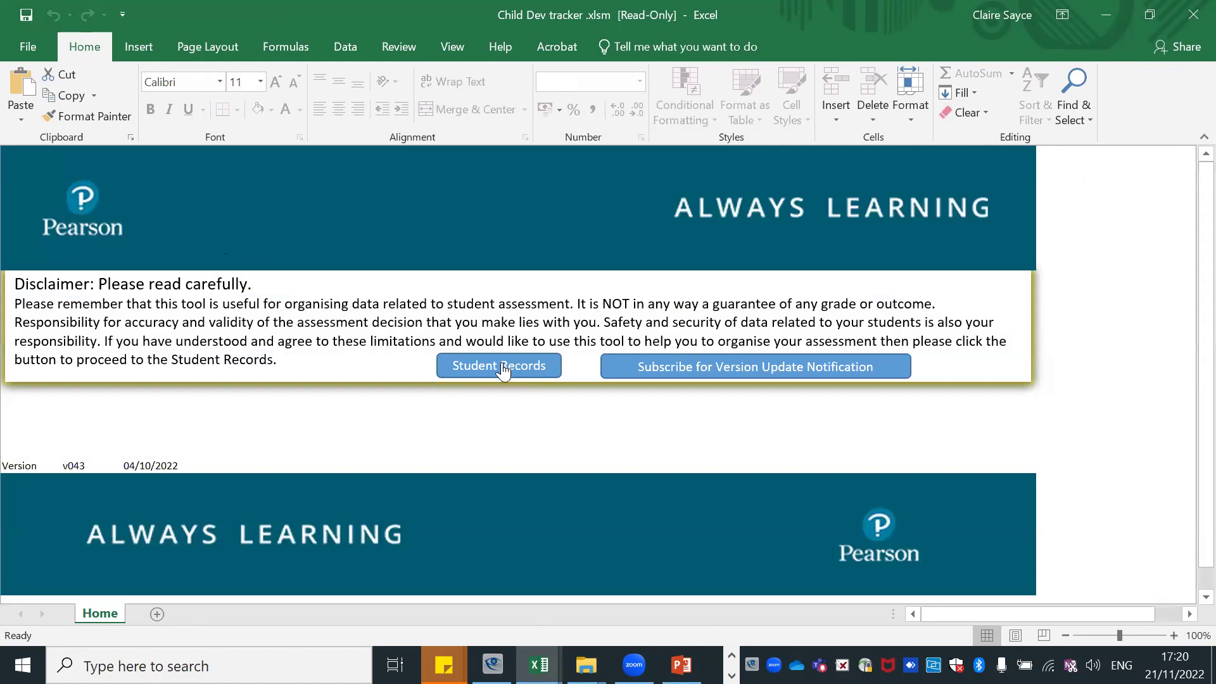
click(492, 366)
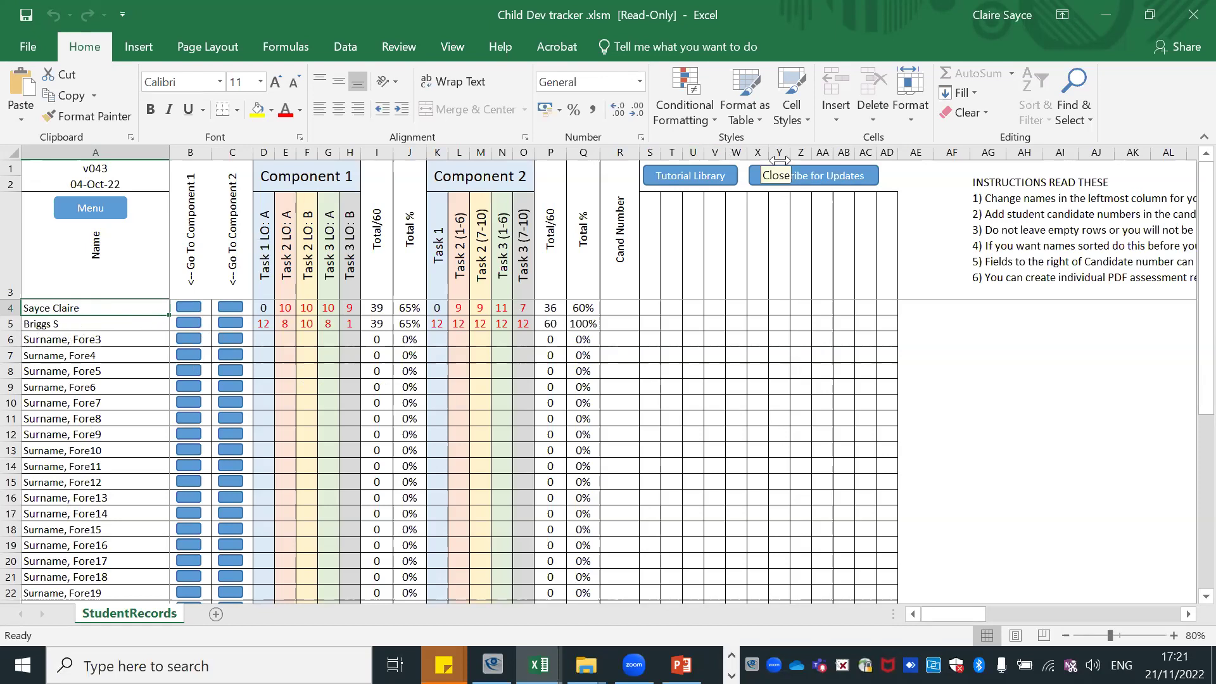
Step: Start typing the new student's name over the 'Surname, Fore3' placeholder in cell A6
click(47, 340)
text(Proctor Toni)
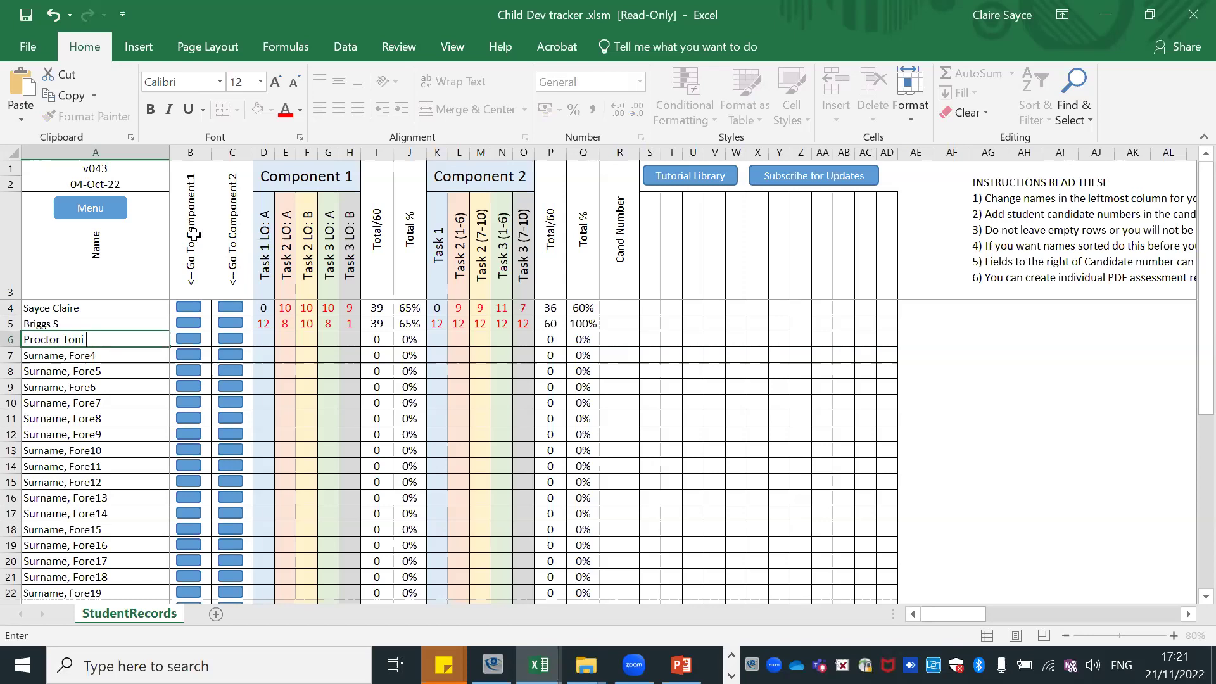
Step: Open the new student's Component 1 marking sheet and look over the Task 1 grid
click(190, 342)
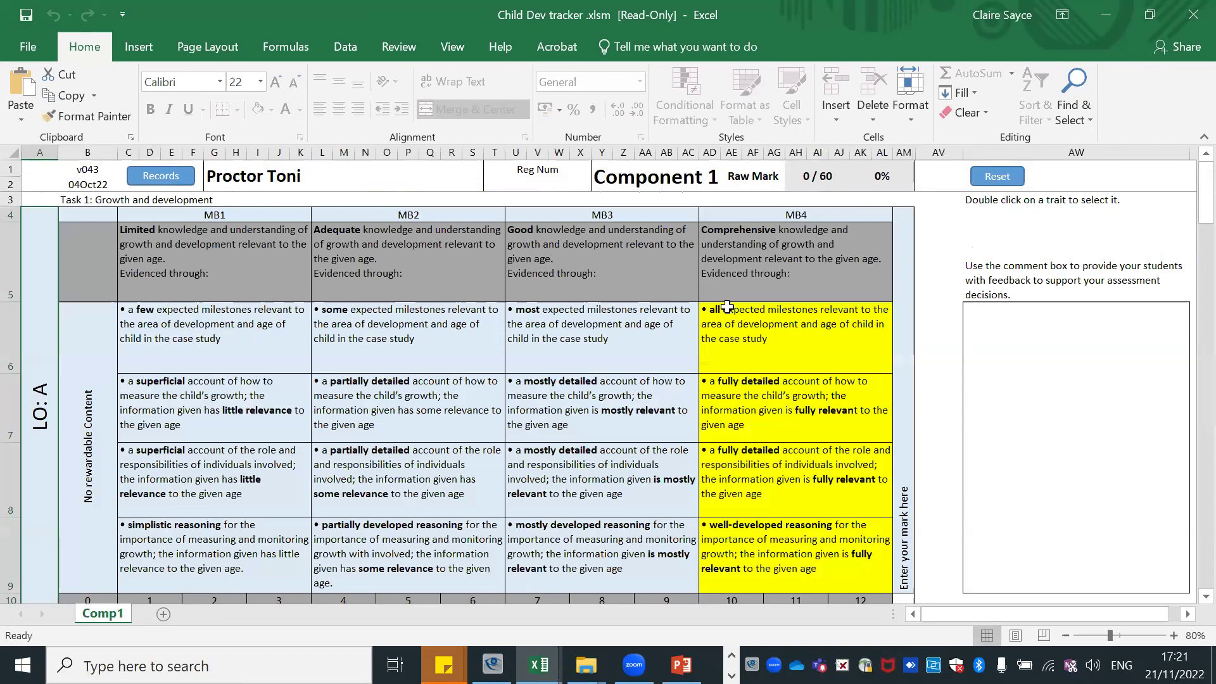
scroll(727, 306, down, 1)
scroll(727, 307, up, 1)
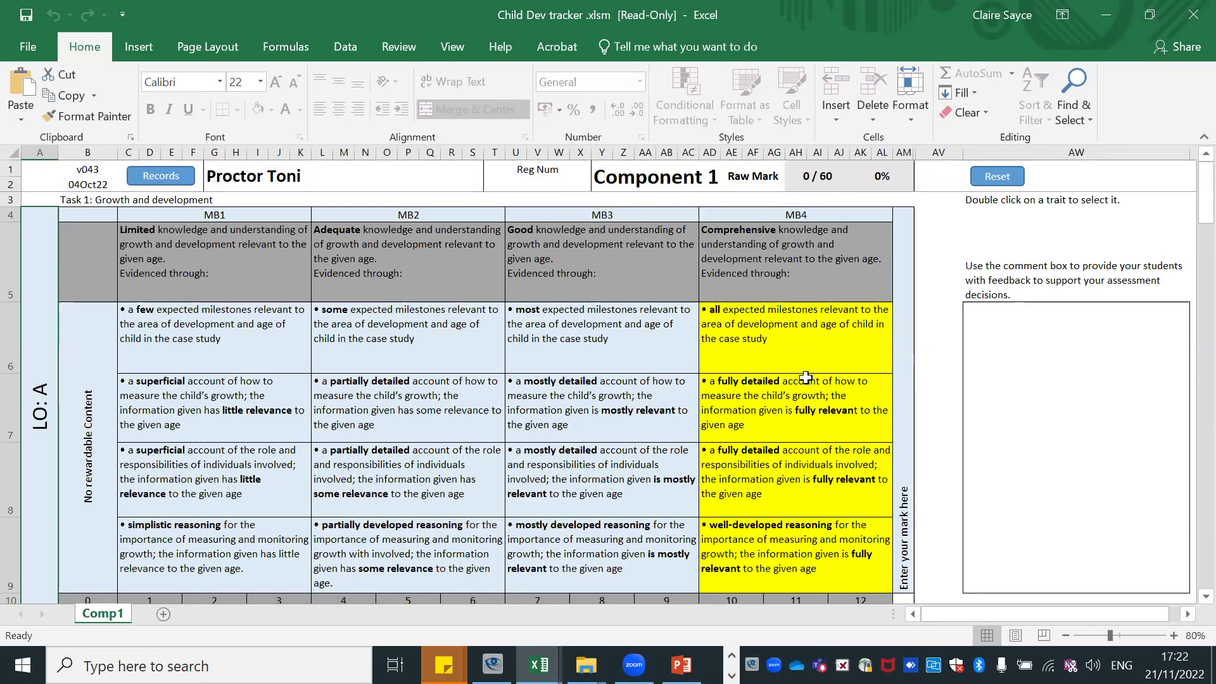
scroll(851, 466, down, 1)
scroll(852, 466, down, 1)
click(862, 493)
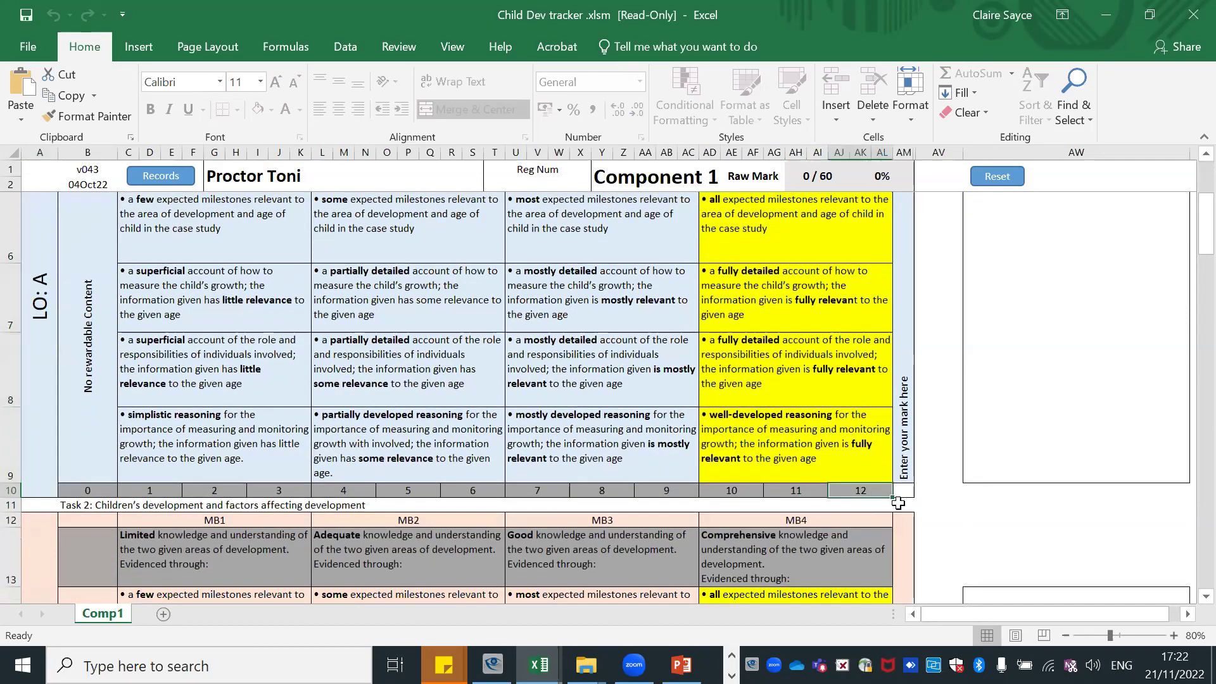
scroll(842, 266, up, 2)
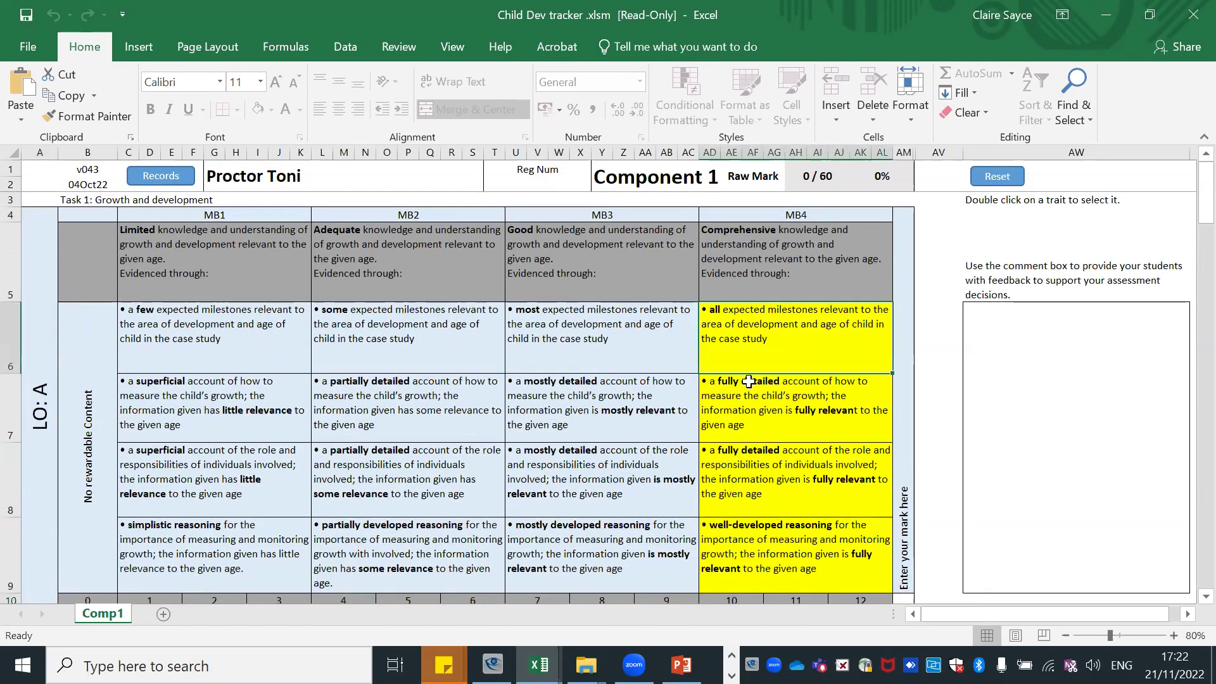
Step: Highlight the Task 1 expected milestones and role traits in MB4, and enter a mark of 12
click(620, 332)
double_click(618, 329)
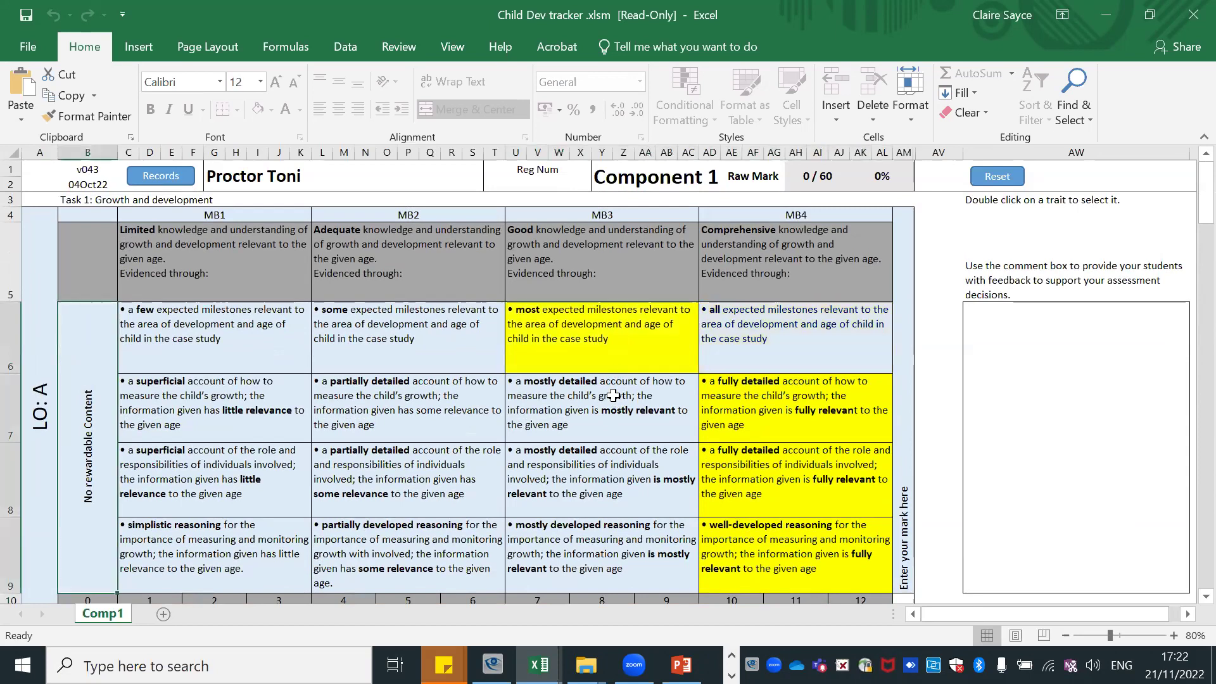
double_click(619, 451)
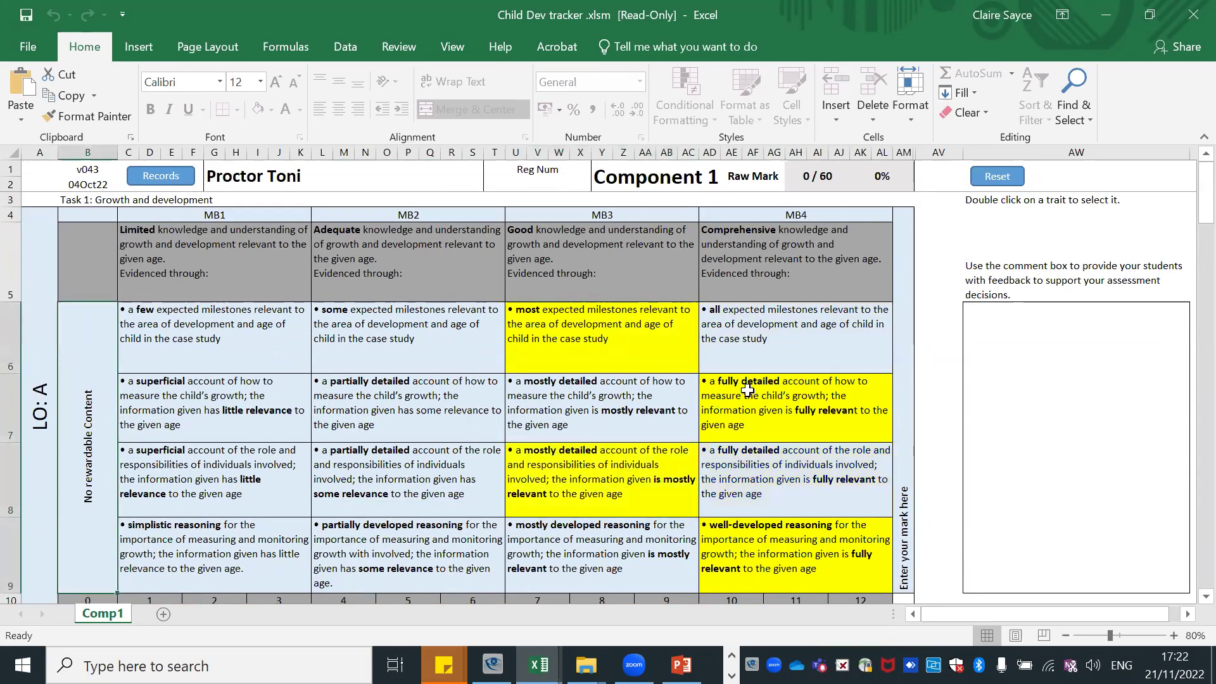
double_click(772, 344)
double_click(774, 470)
scroll(898, 520, down, 2)
scroll(898, 520, down, 1)
click(902, 493)
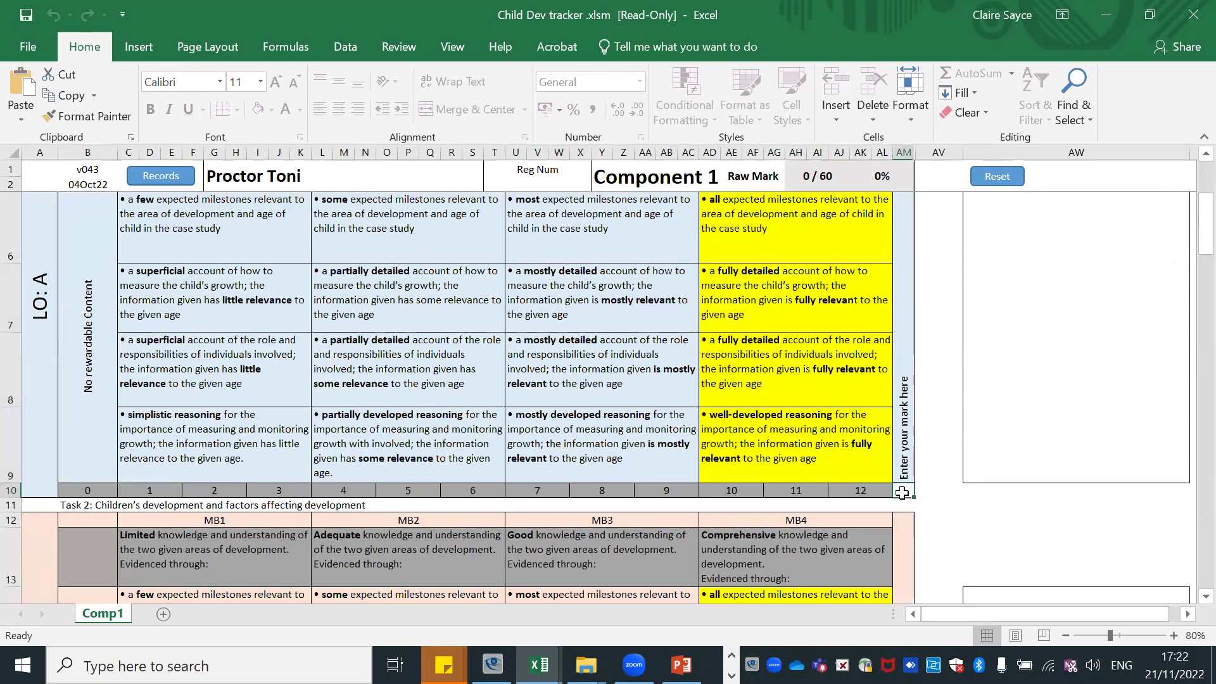
text(12)
click(983, 528)
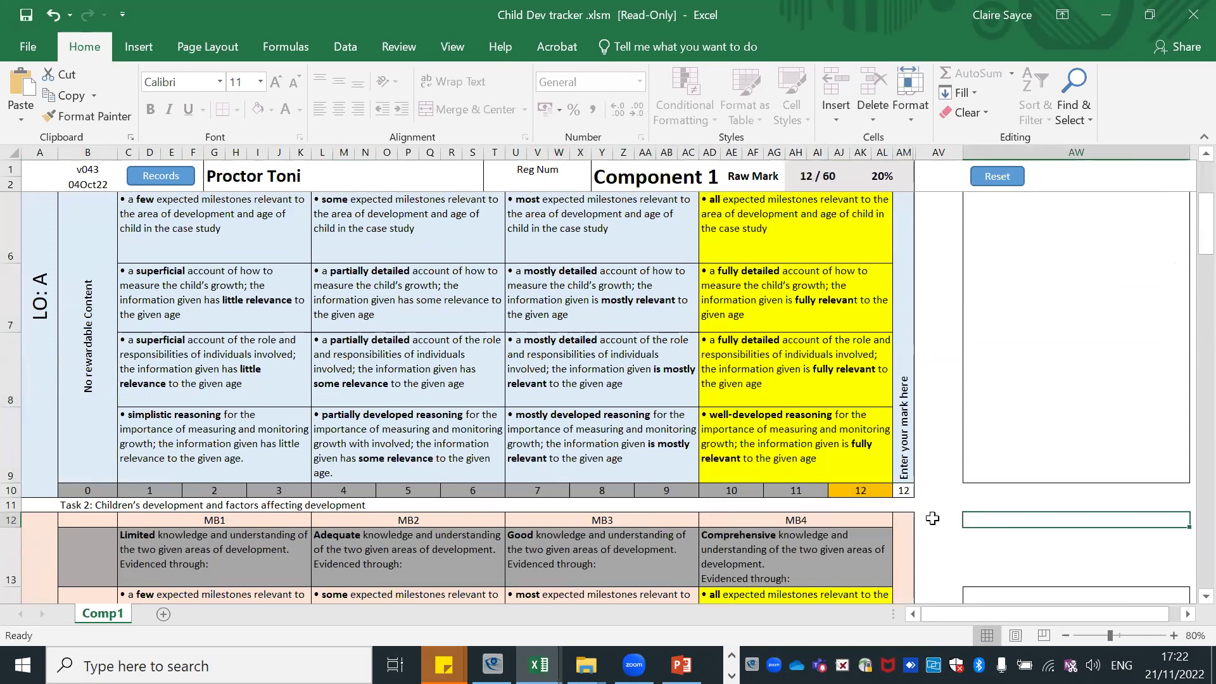
Step: Try MB3, MB2 and MB1 cells for the measuring growth, role and reasoning traits
click(559, 303)
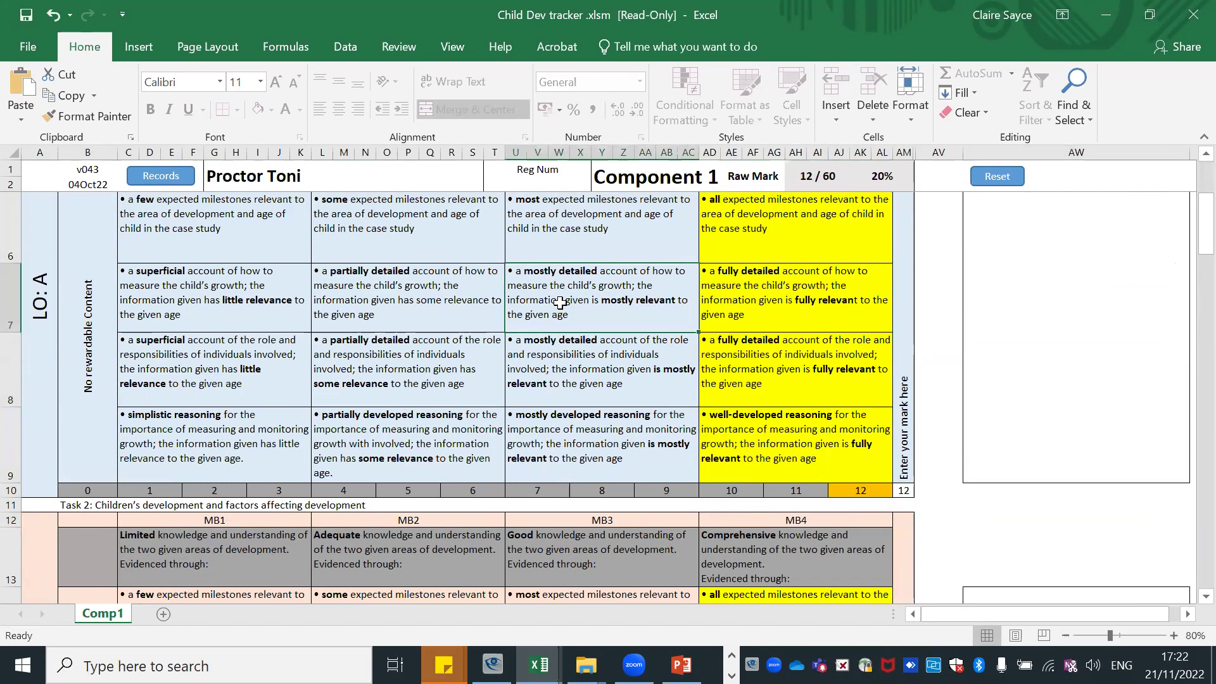
click(423, 368)
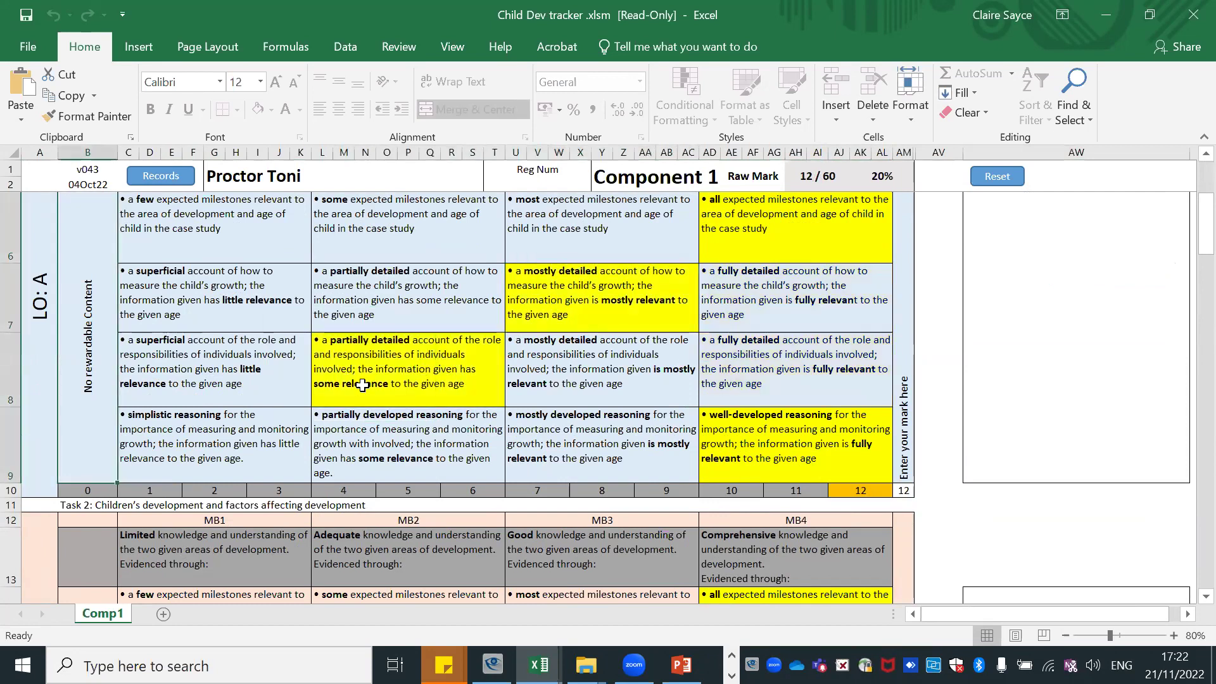
click(263, 433)
scroll(365, 431, up, 1)
scroll(367, 431, down, 1)
click(587, 448)
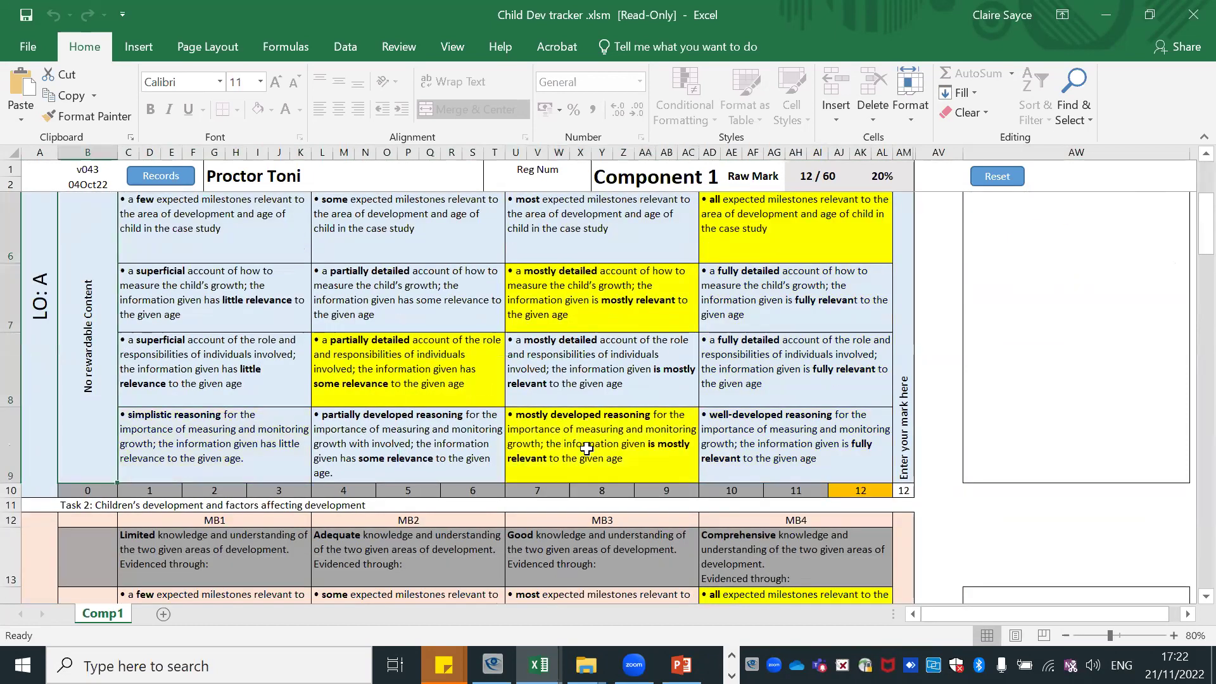
click(203, 451)
click(608, 392)
click(596, 308)
click(247, 278)
Step: Settle on MB4 for measuring growth and role and responsibilities, and MB1 for reasoning
scroll(784, 442, up, 1)
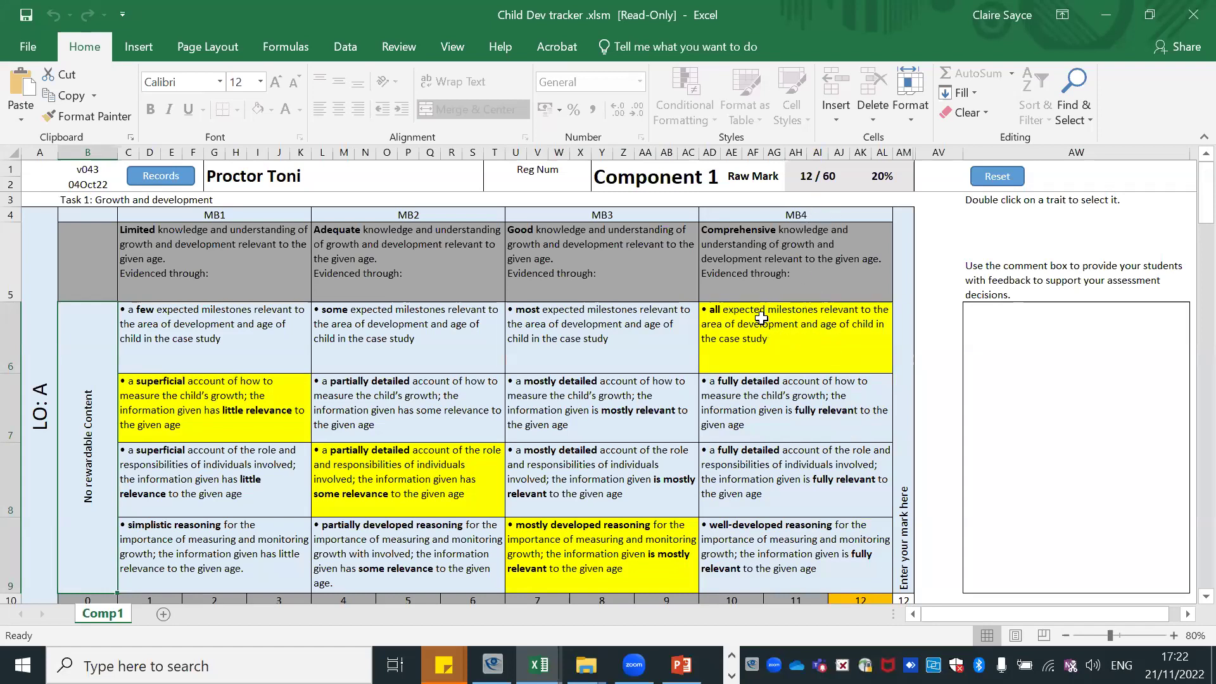
scroll(776, 336, down, 1)
scroll(393, 316, up, 1)
double_click(790, 409)
double_click(803, 480)
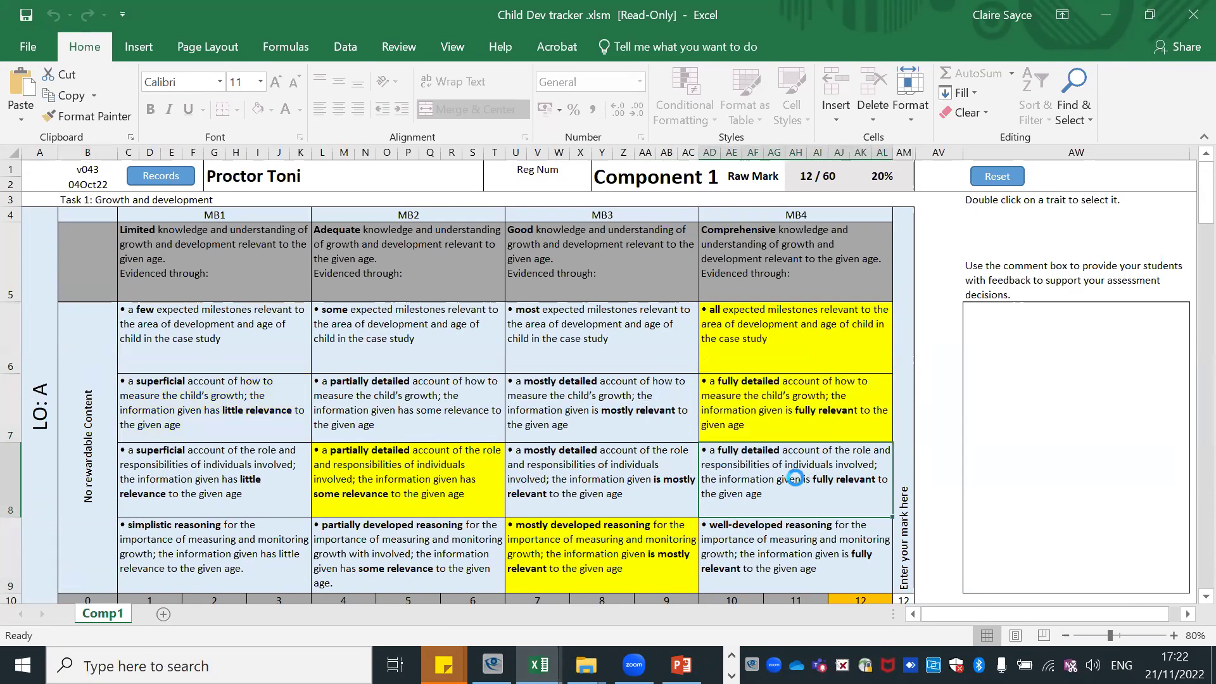
double_click(189, 558)
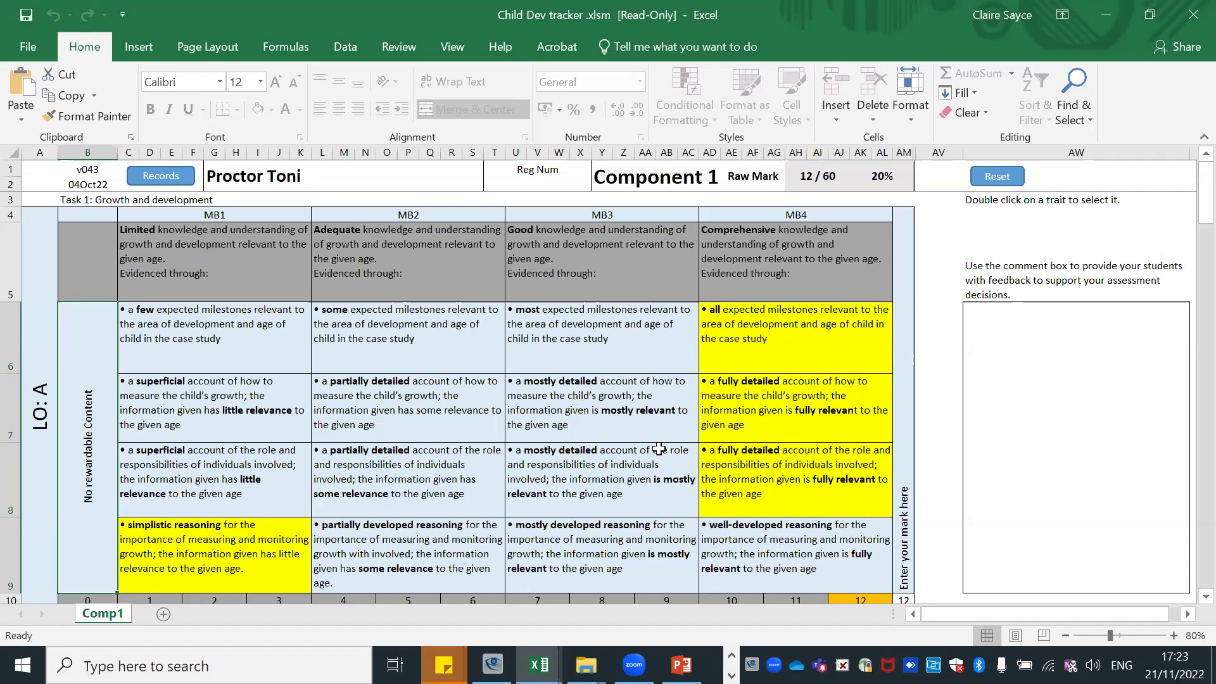
Step: Lower the Task 1 mark in AM10 to 10
scroll(887, 498, down, 1)
click(905, 492)
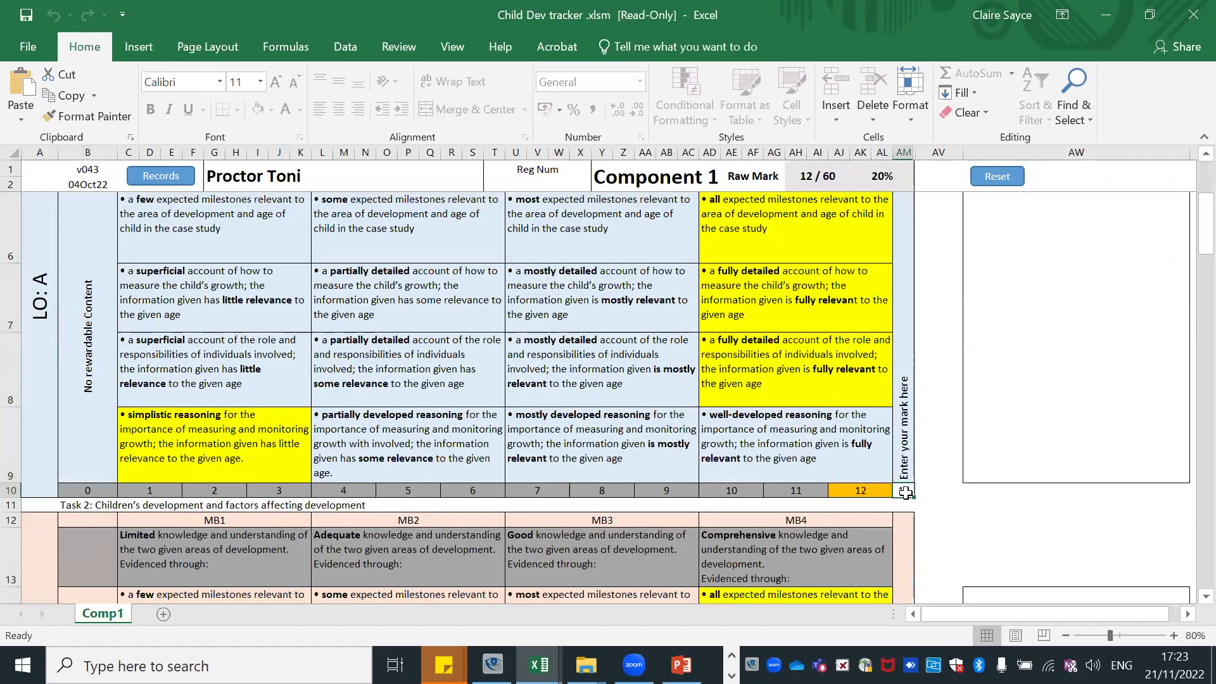
text(10)
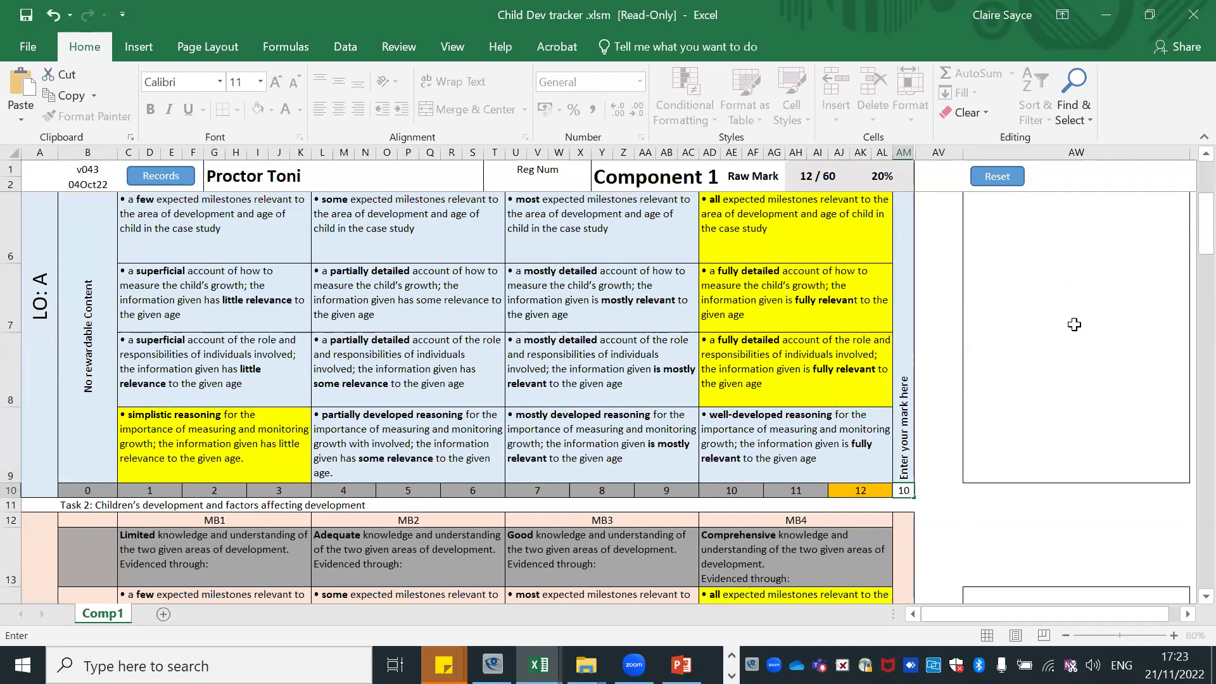
scroll(1066, 326, up, 1)
Step: Type a well-done feedback comment in the column AW comment box
click(1062, 339)
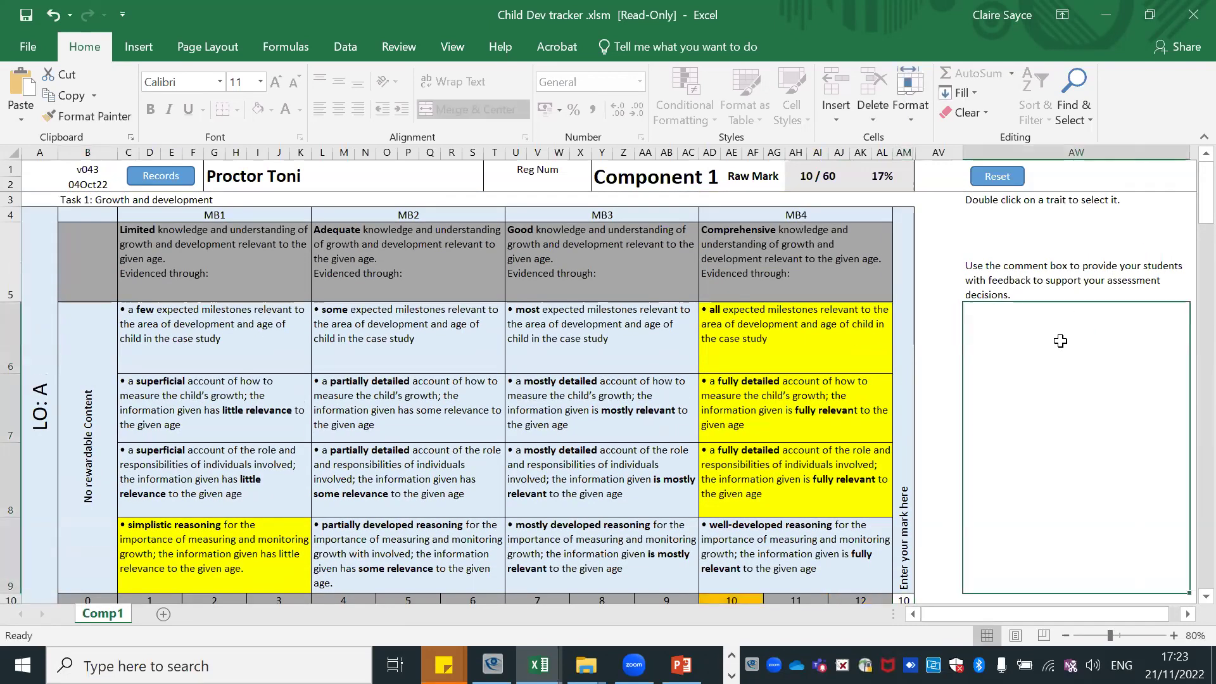
text(We)
text(T)
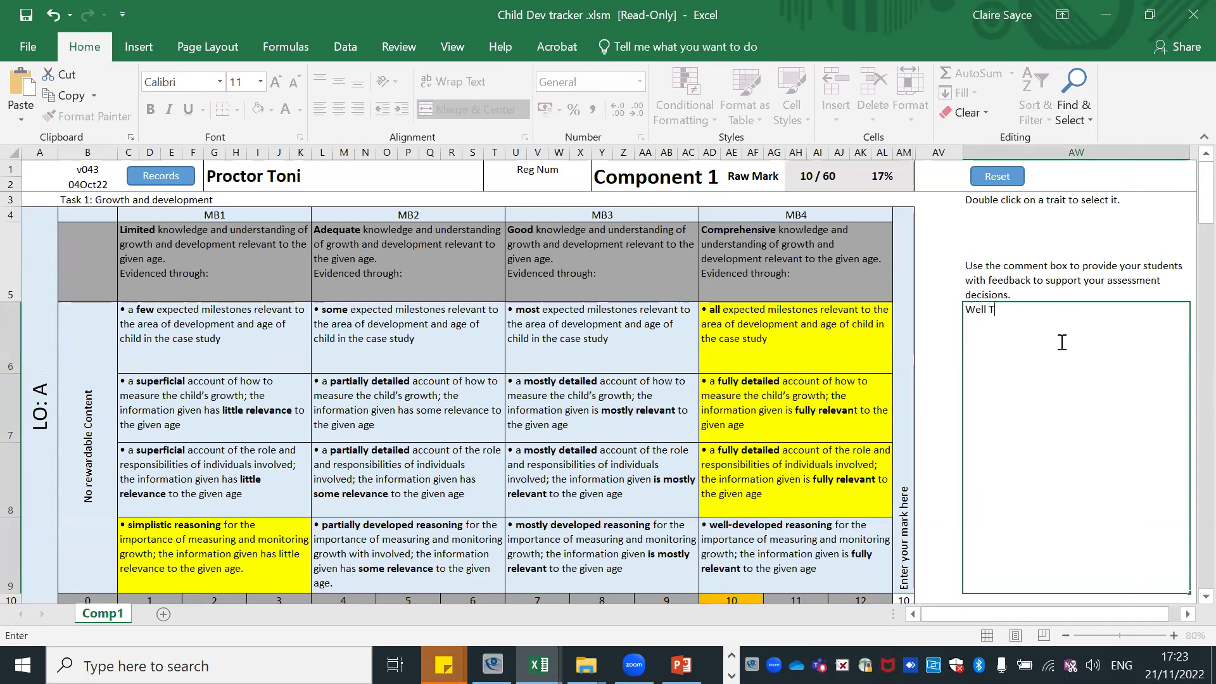
text(done )
text(..................................)
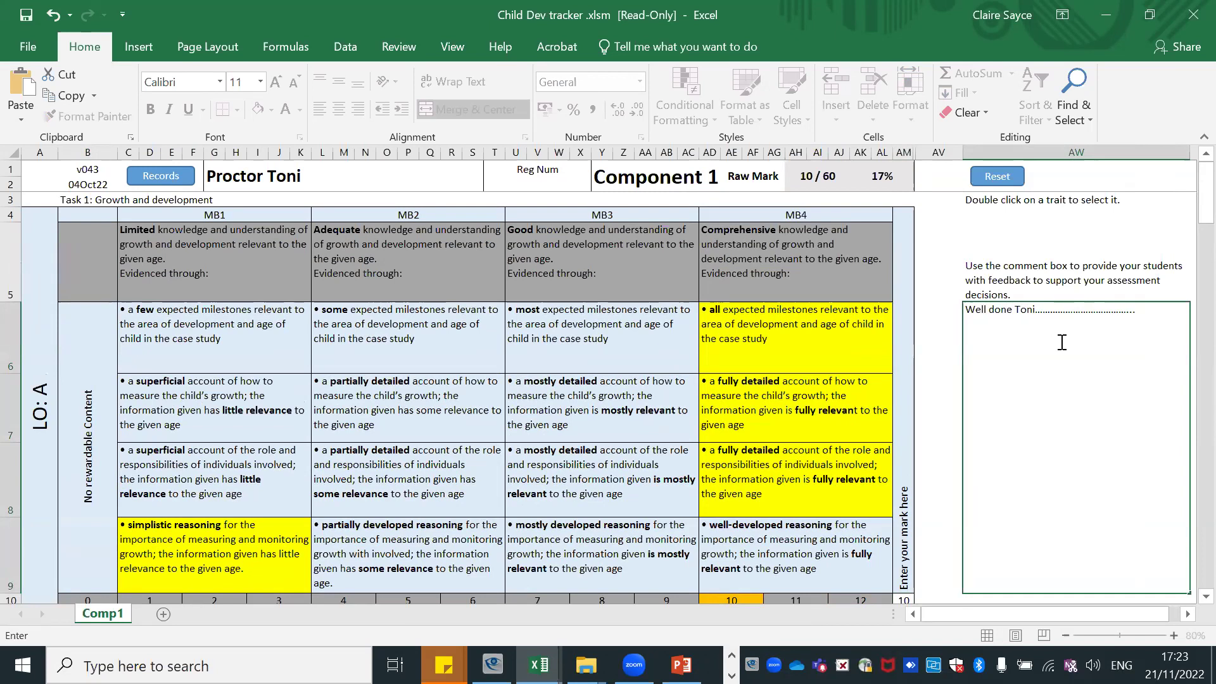
Step: Highlight the Task 2 MB3 expected and next milestones traits, and give LO: A a mark of 9
scroll(1069, 332, down, 3)
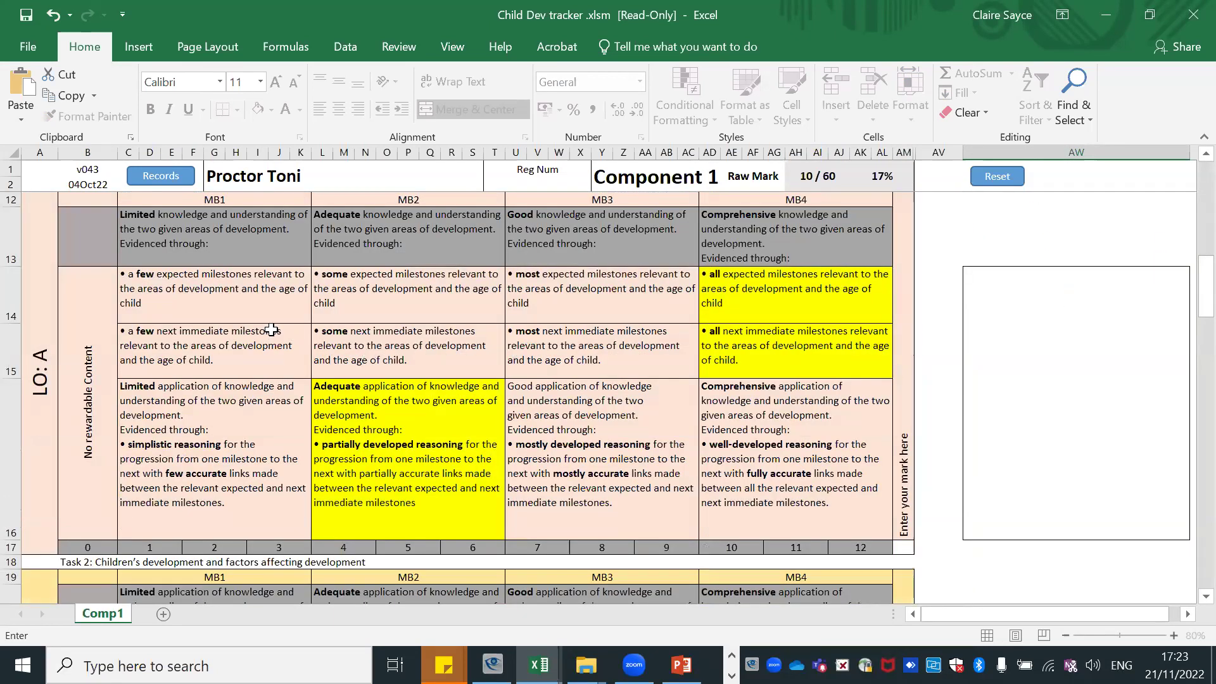
scroll(271, 330, up, 2)
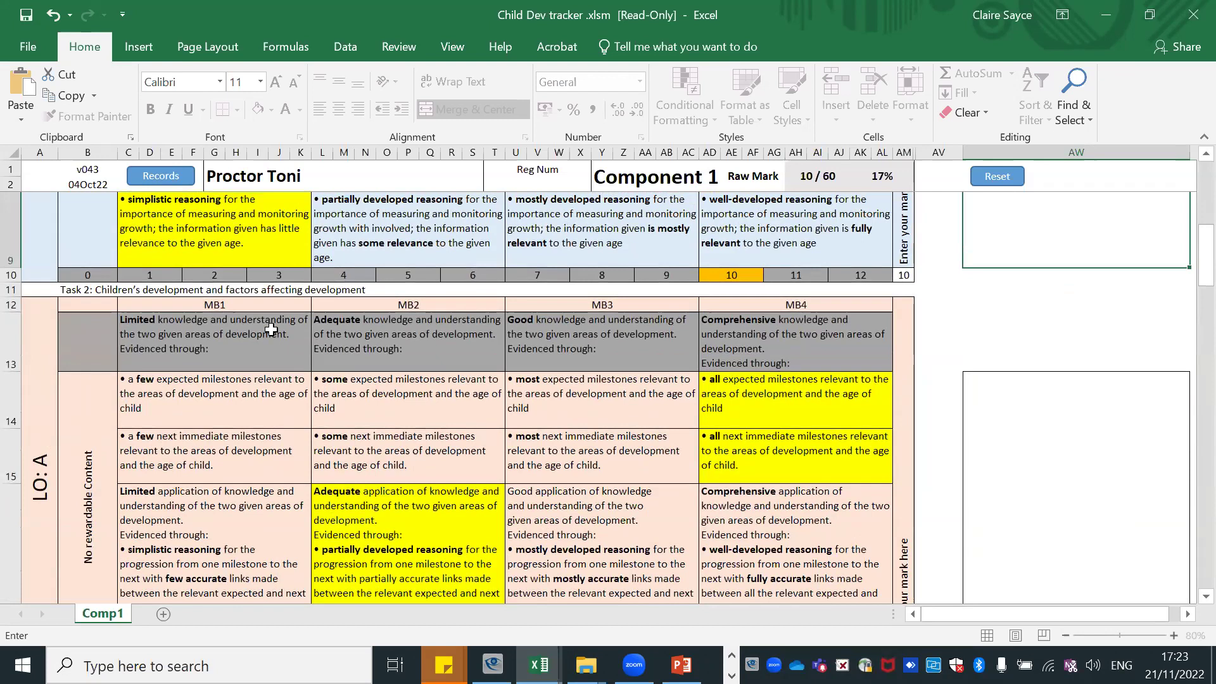
scroll(623, 374, down, 1)
click(602, 288)
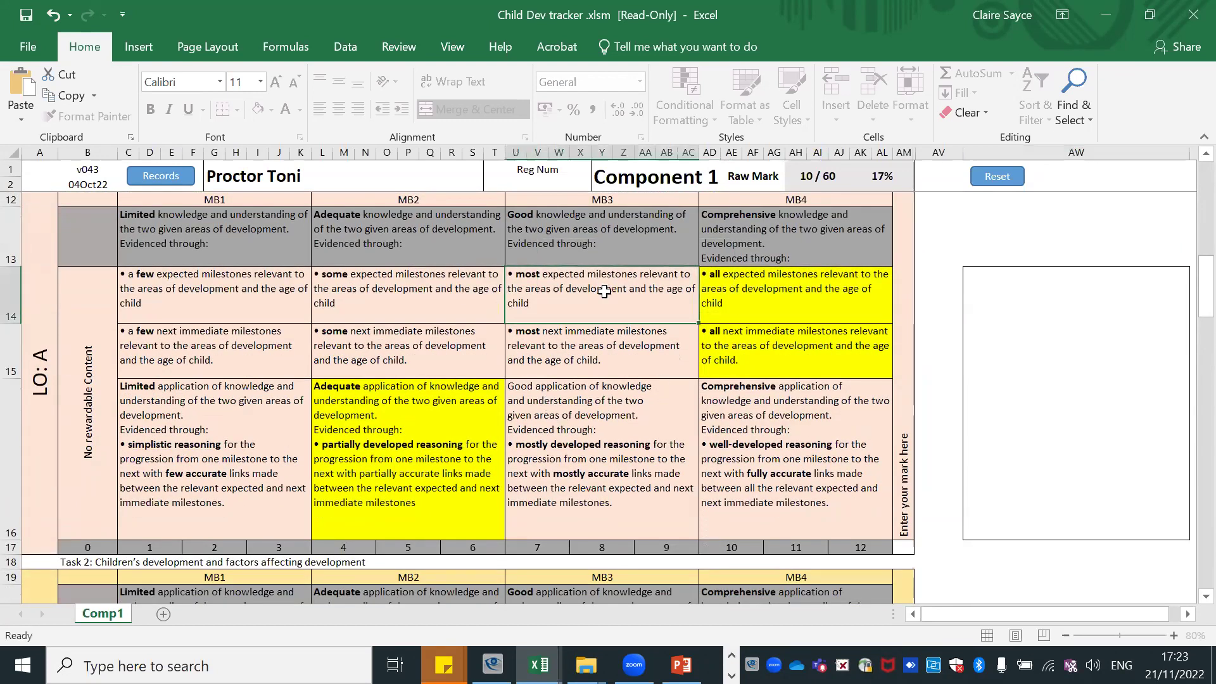
click(593, 345)
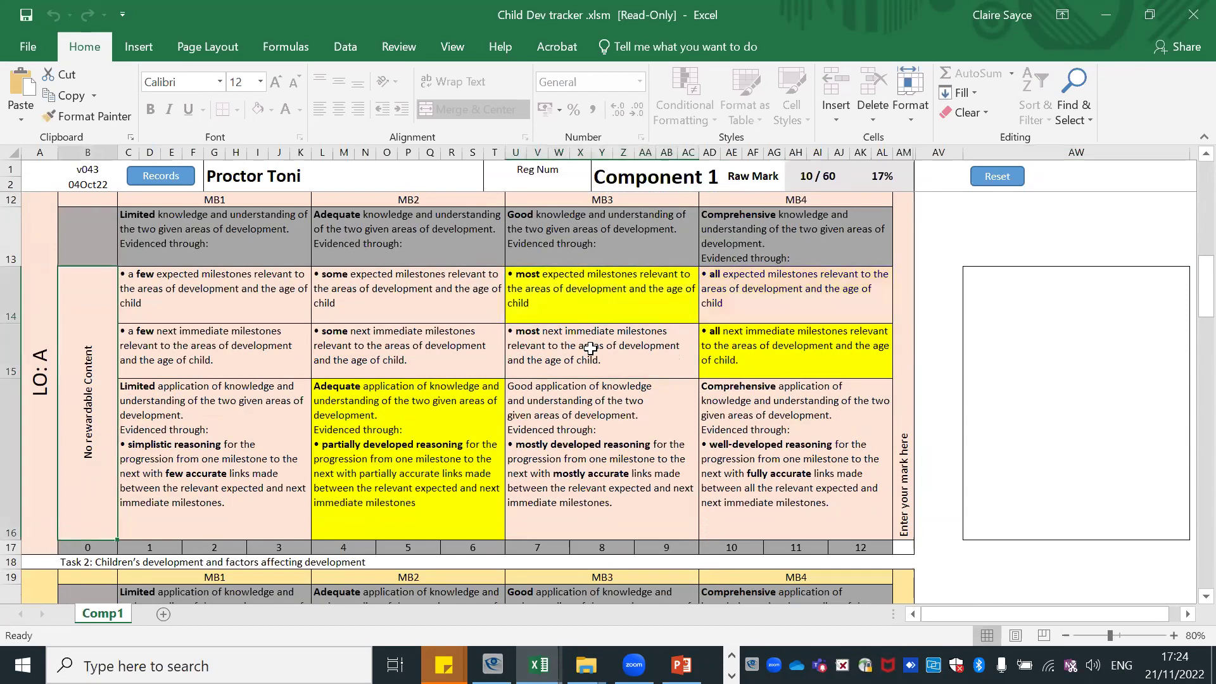
click(593, 430)
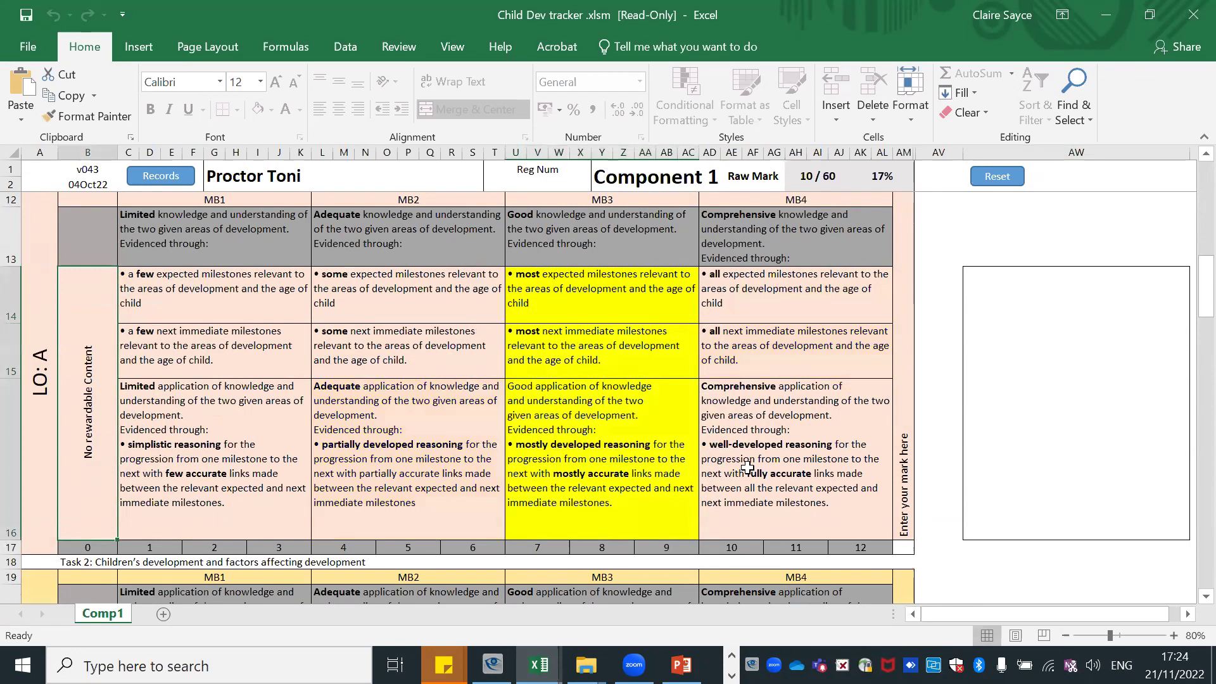
click(907, 548)
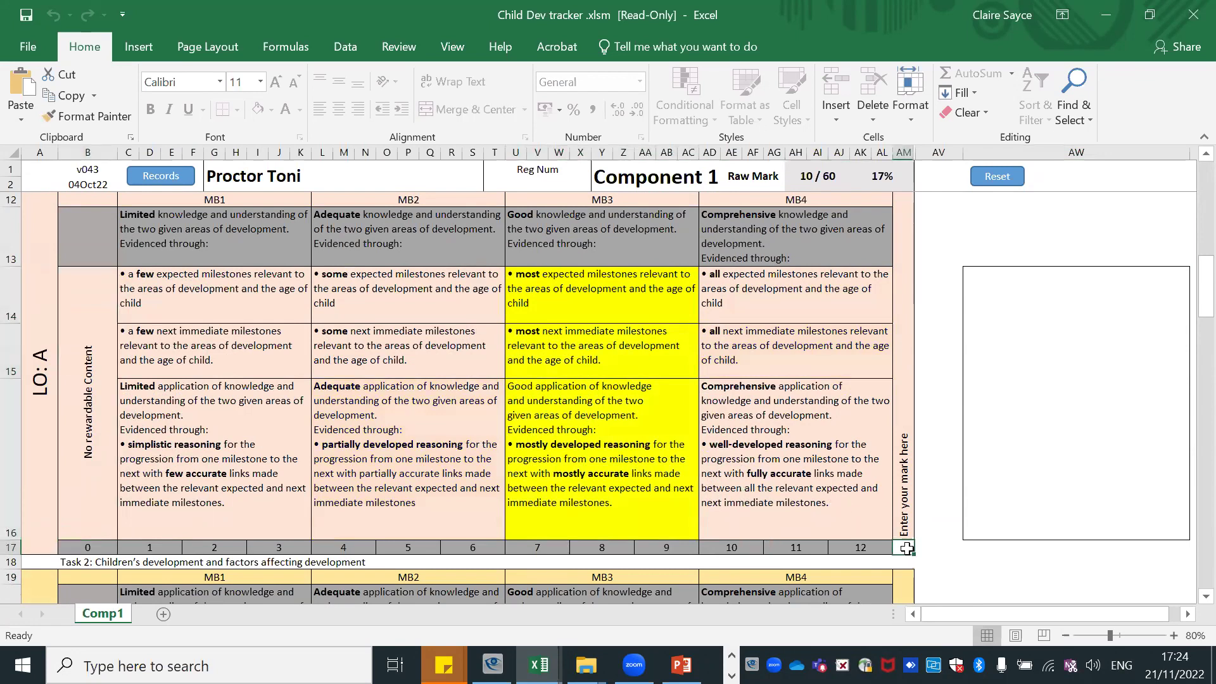
text(9)
Step: Add the comment 'Well done......' for Task 2
scroll(778, 400, down, 1)
scroll(1011, 282, up, 2)
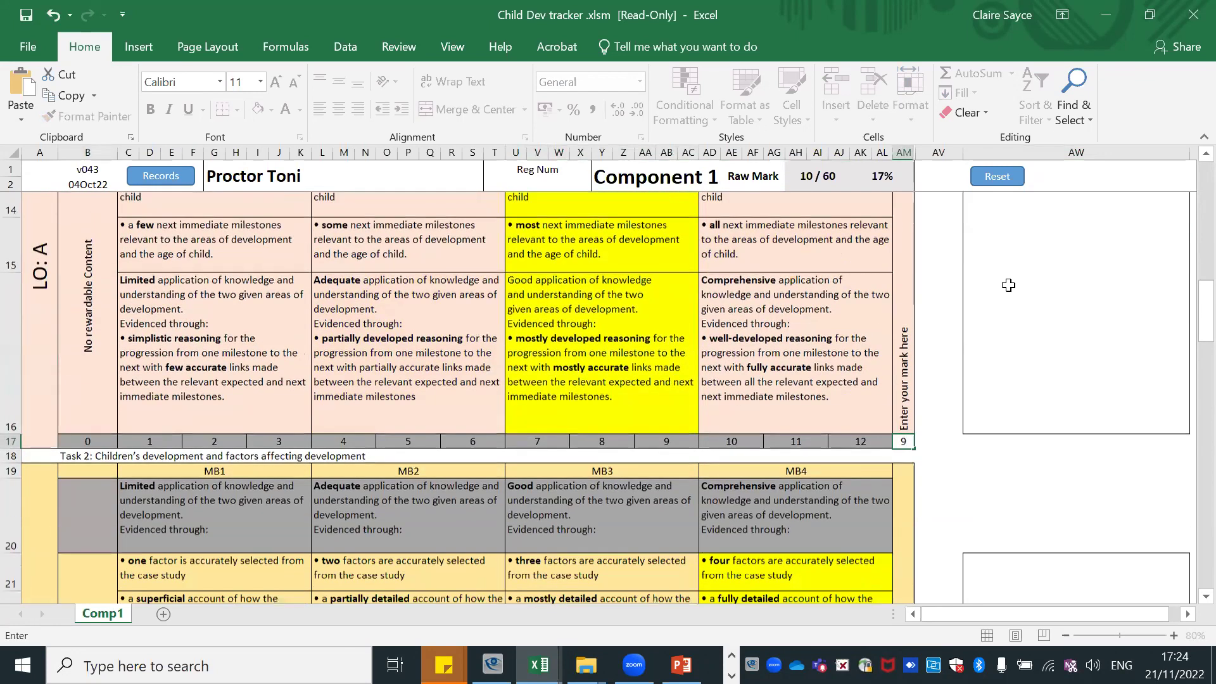
click(1010, 286)
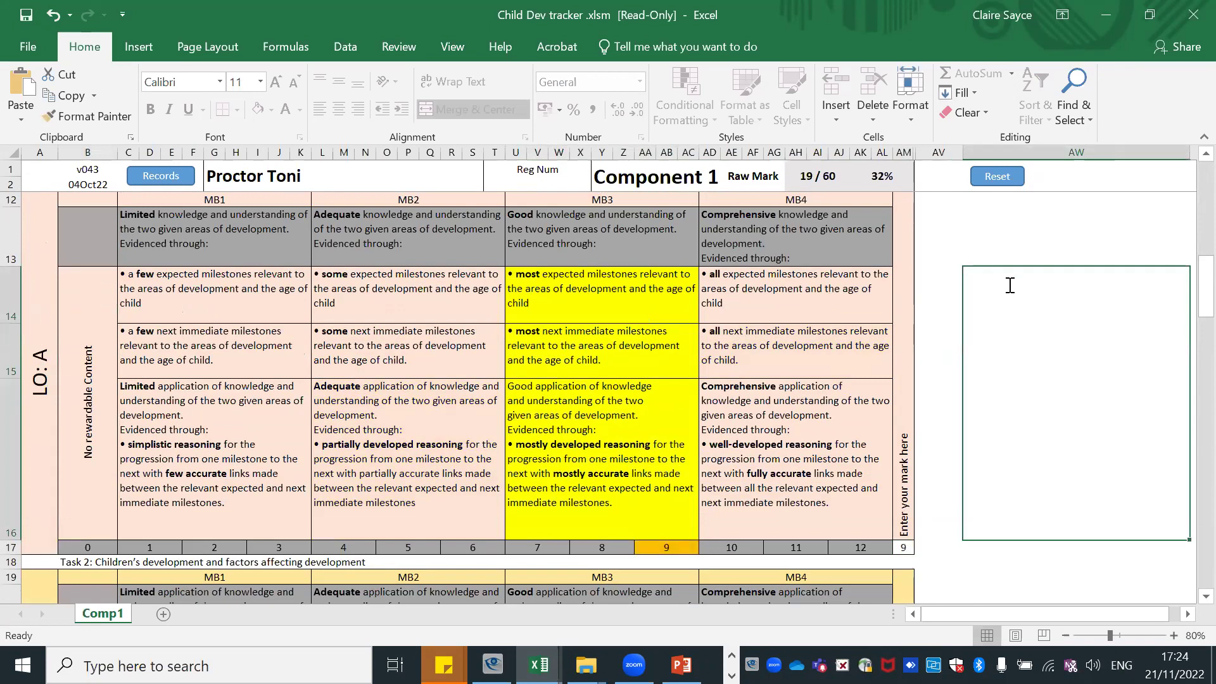
text(Well done......)
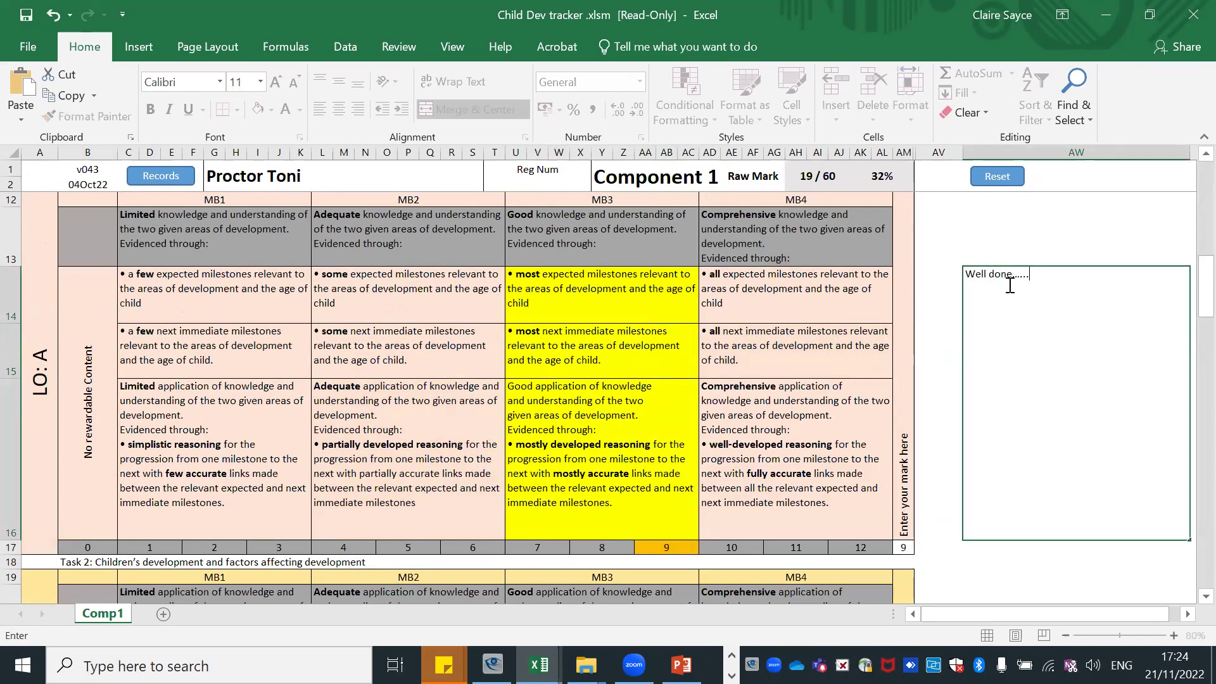
Step: Highlight the MB3 descriptors for Task 2 LO: B and give it a mark of 8
scroll(775, 288, down, 2)
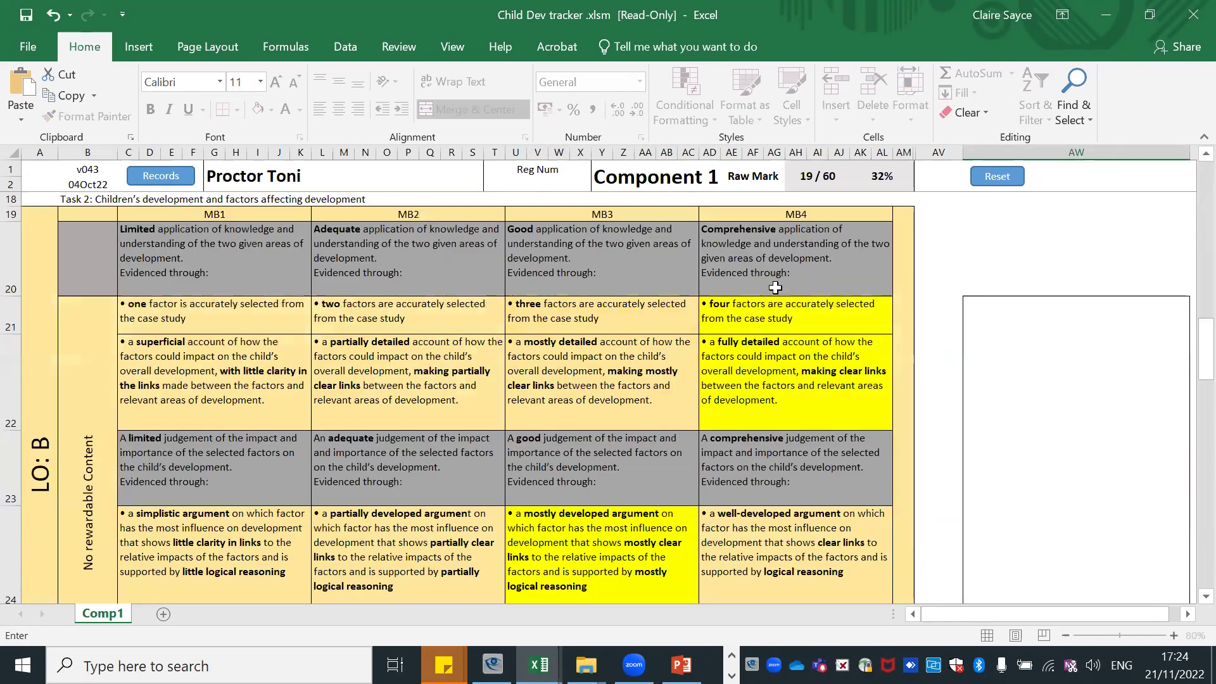
scroll(775, 288, up, 3)
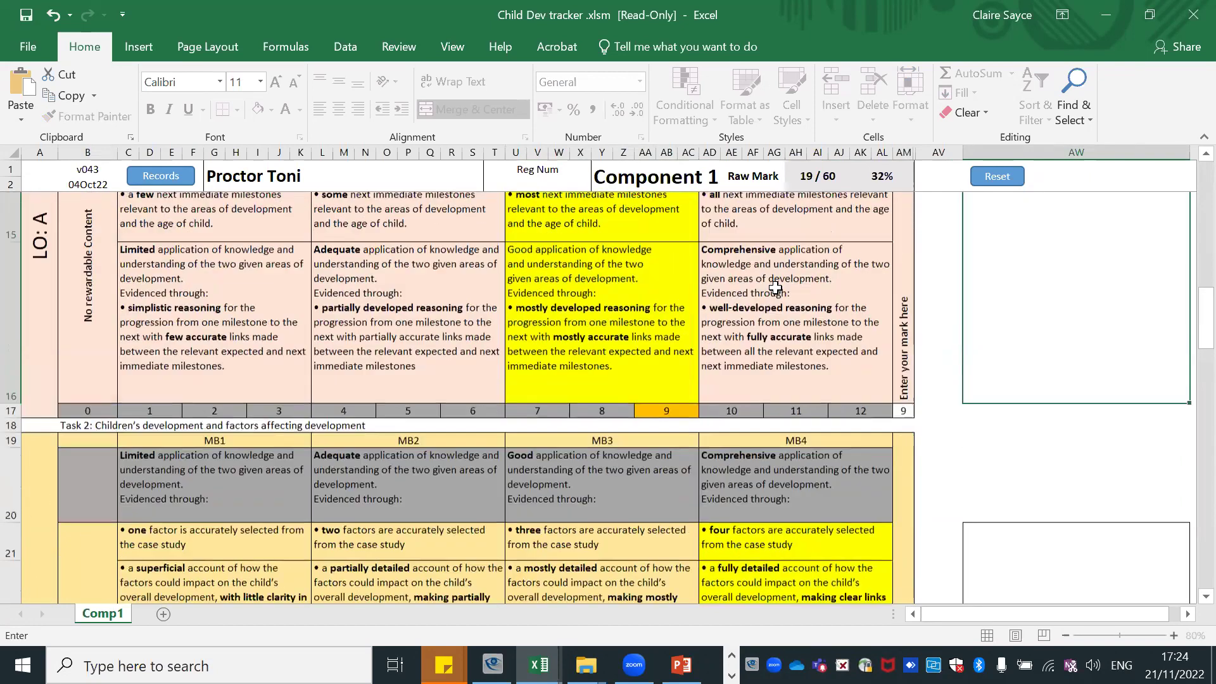
scroll(775, 288, down, 3)
click(610, 256)
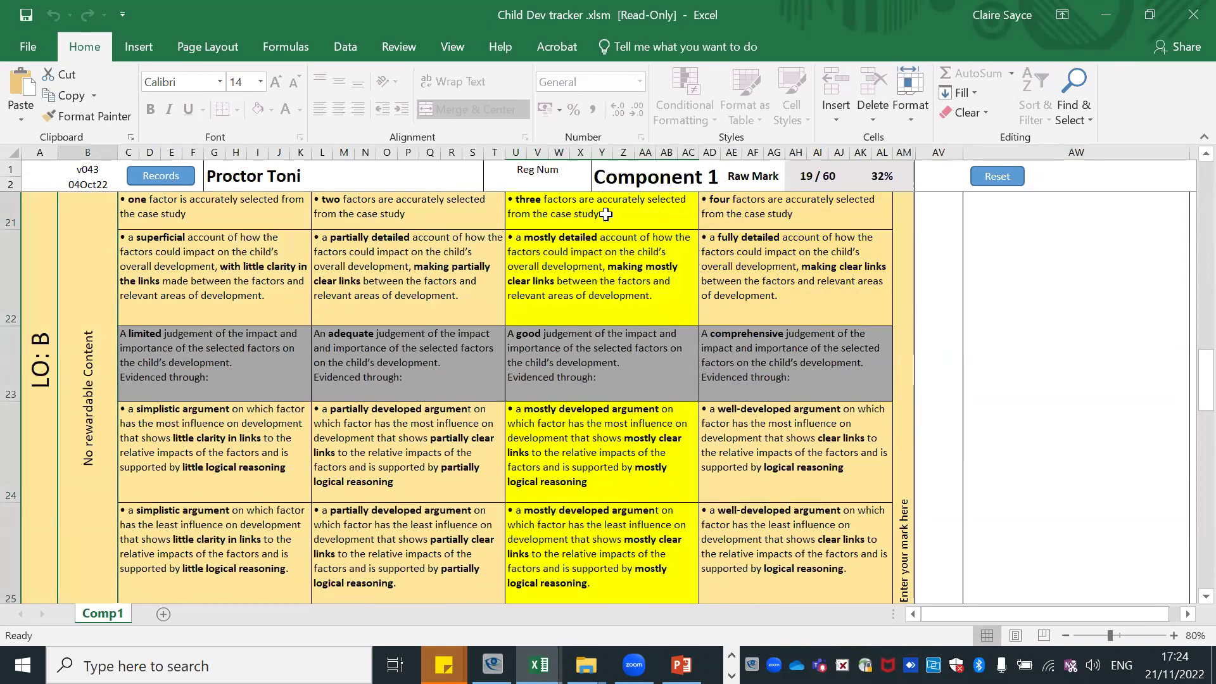
scroll(606, 214, up, 2)
scroll(765, 313, down, 5)
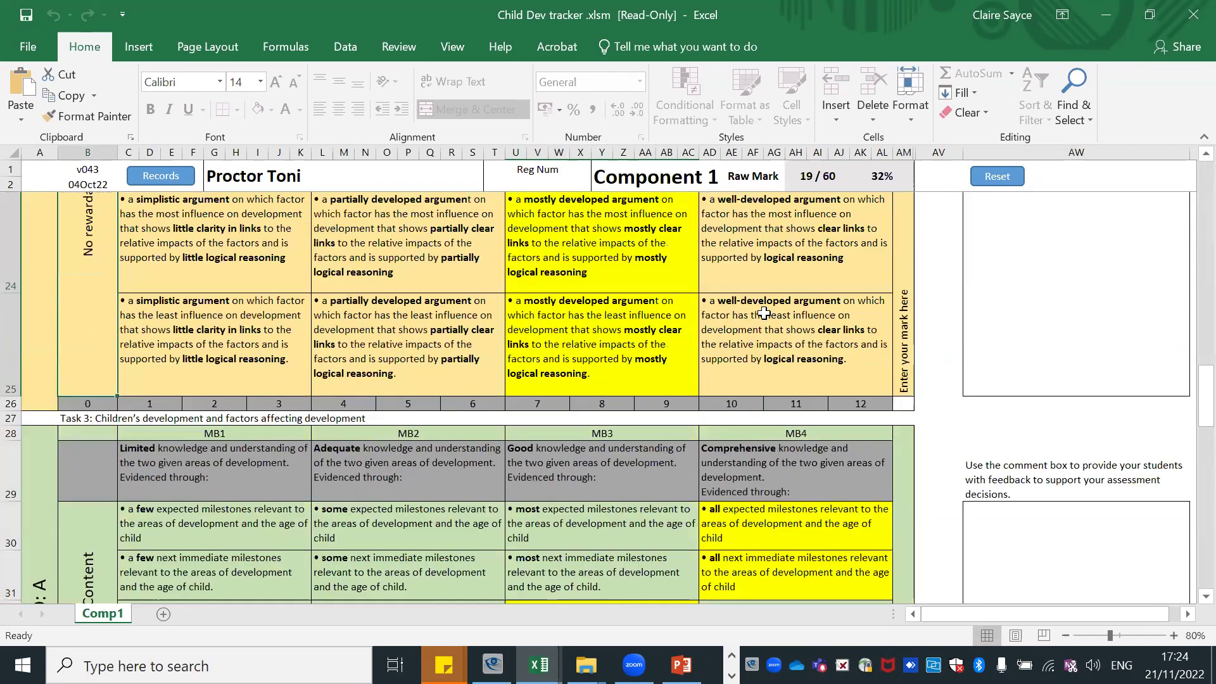
scroll(766, 307, down, 1)
scroll(783, 332, up, 1)
click(904, 403)
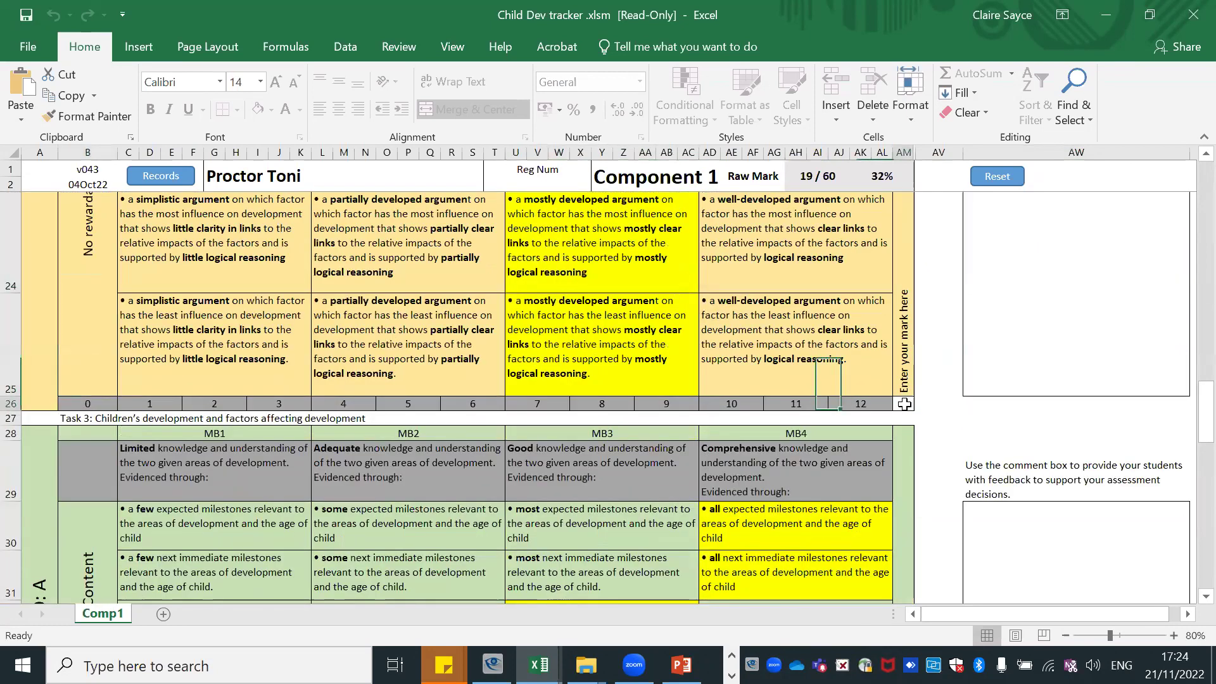
text(8)
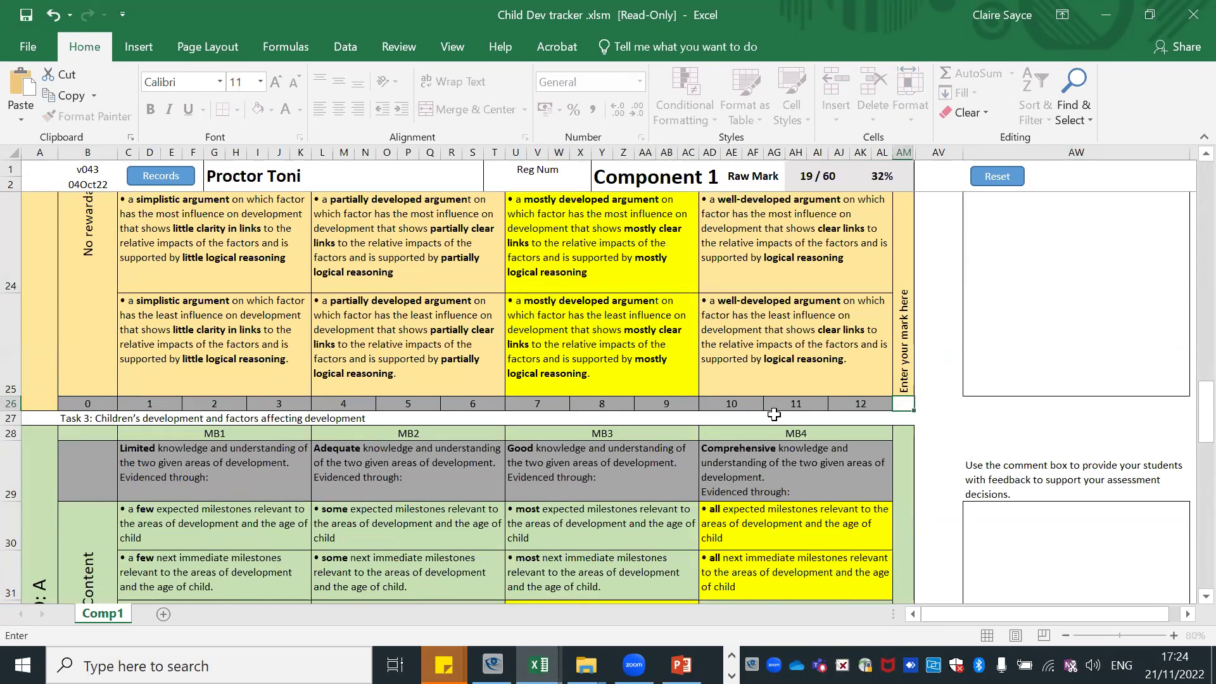
scroll(885, 409, down, 1)
Step: Highlight the MB4 reasoning descriptor for Task 3, scoring LO: A 11 and LO: B 3
click(739, 442)
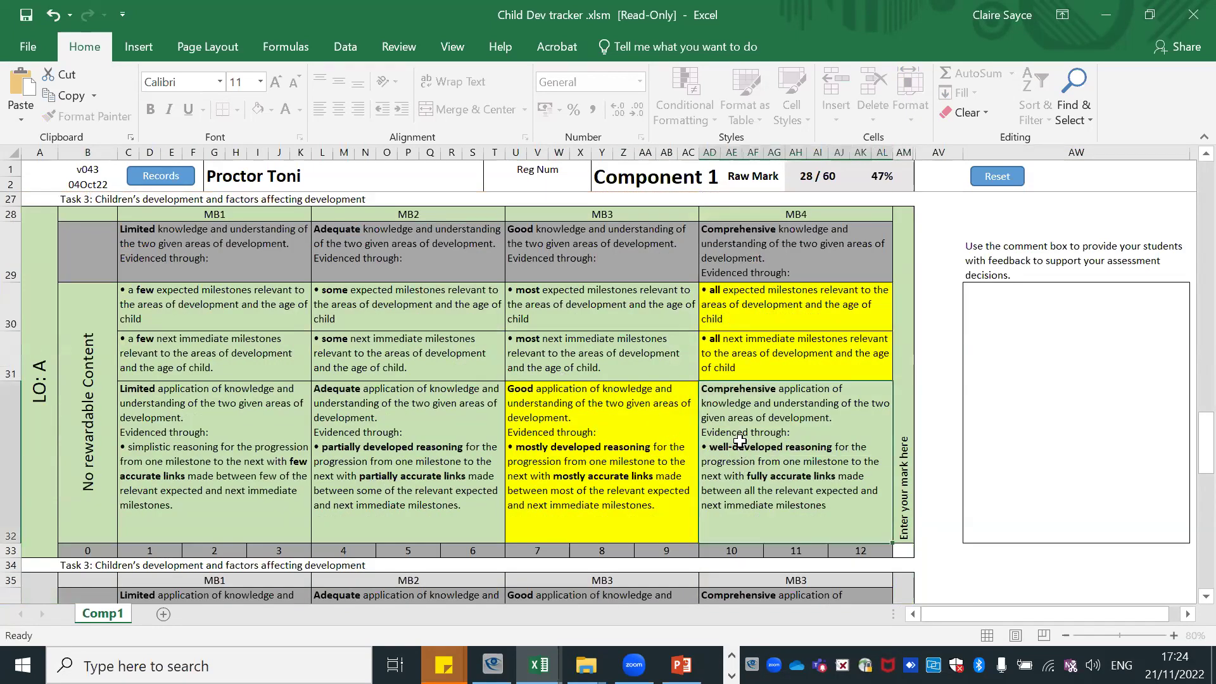
click(906, 551)
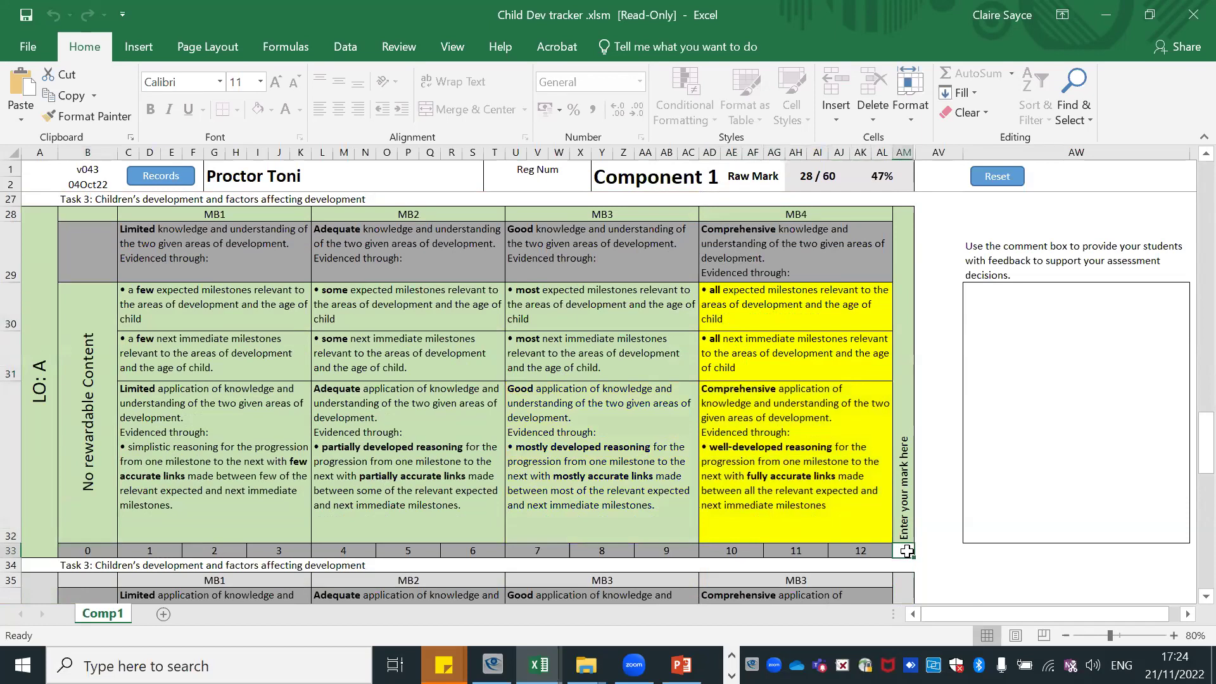
text(11)
scroll(812, 473, down, 1)
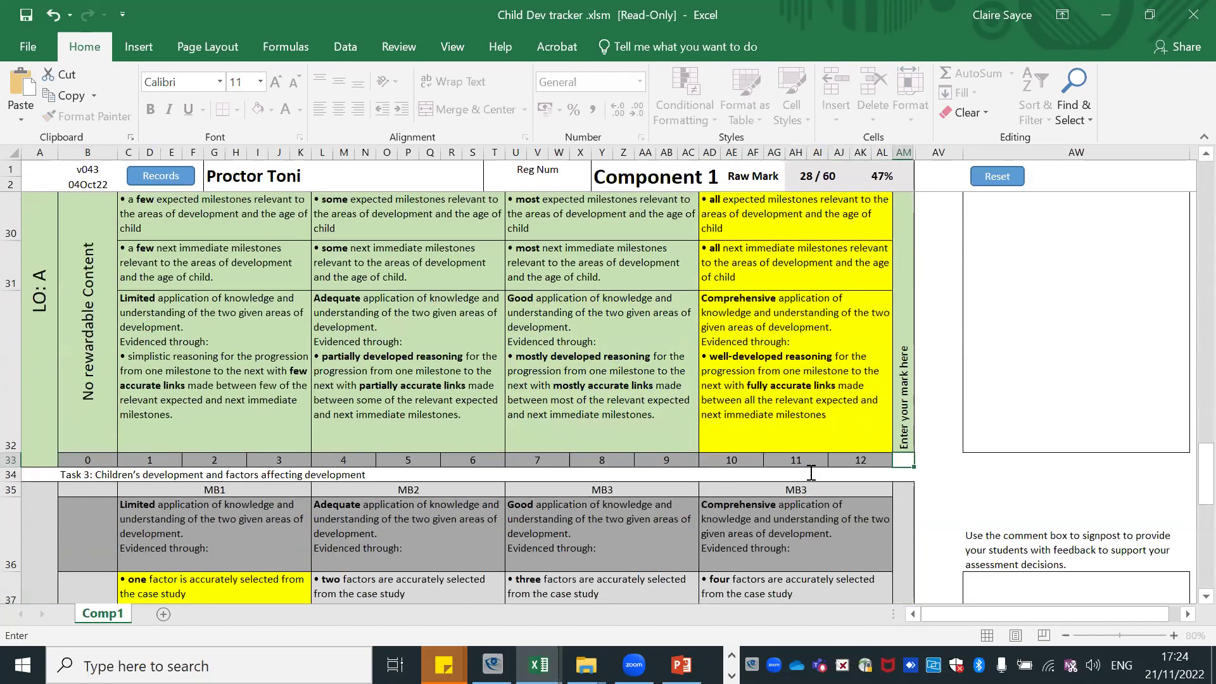
scroll(811, 473, down, 3)
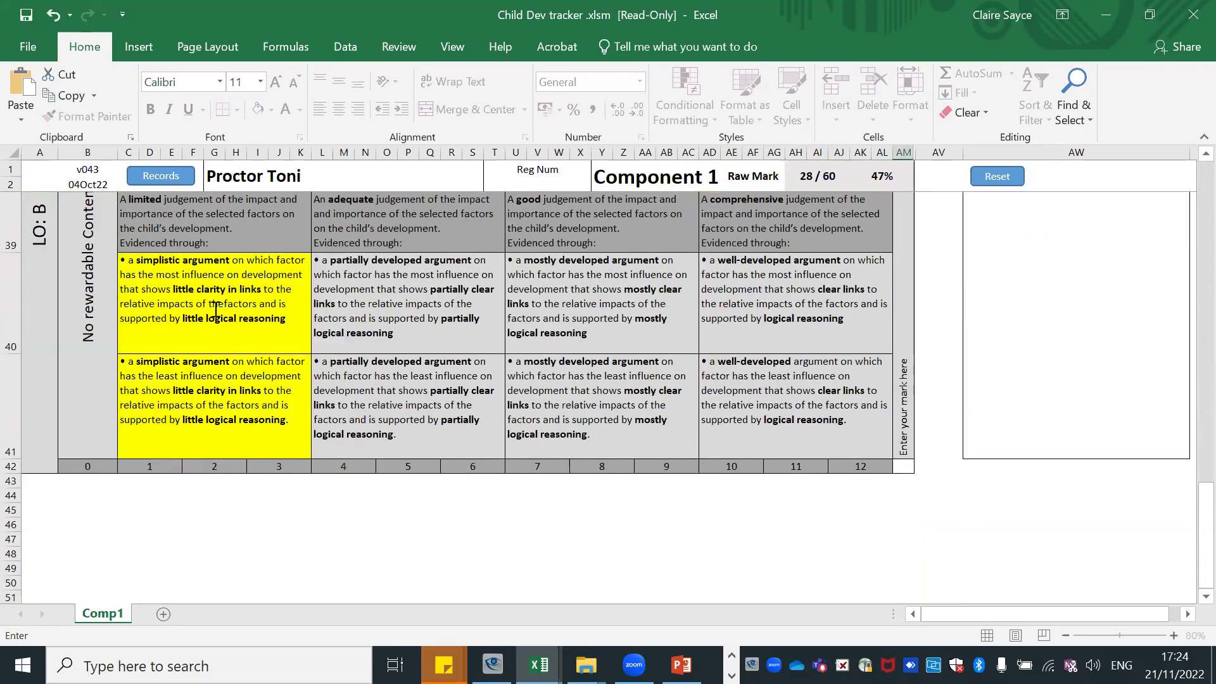
scroll(262, 352, down, 1)
scroll(263, 352, up, 5)
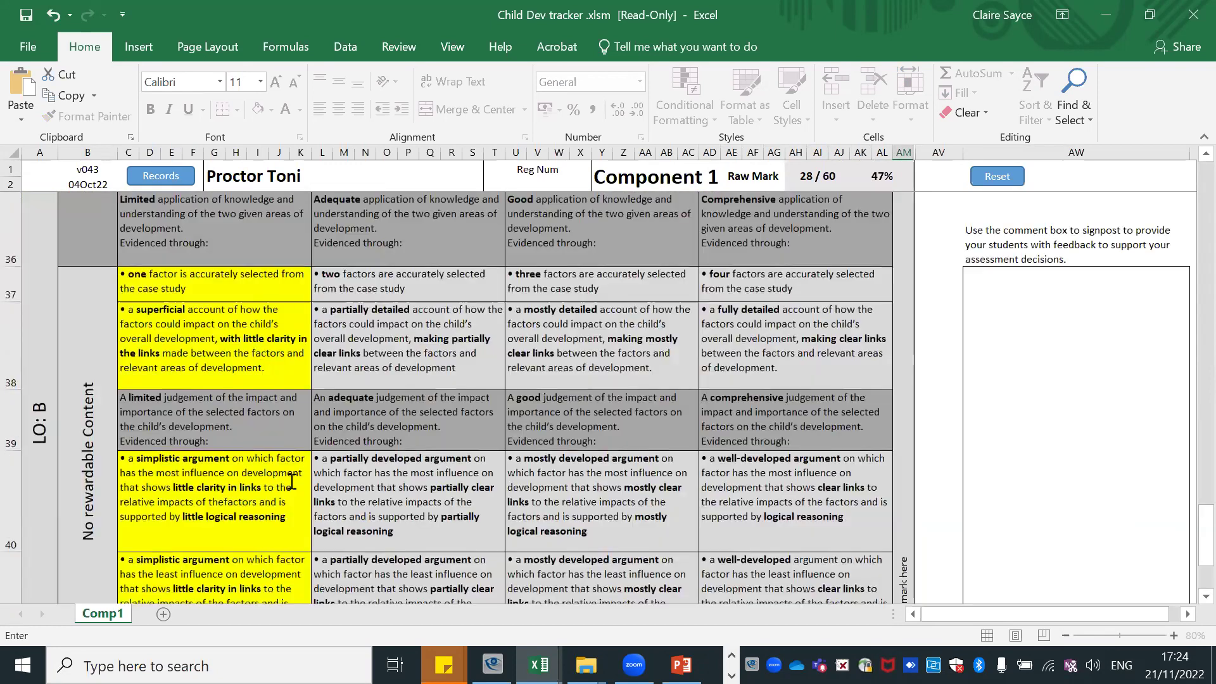
scroll(280, 469, down, 4)
text(3)
key(Return)
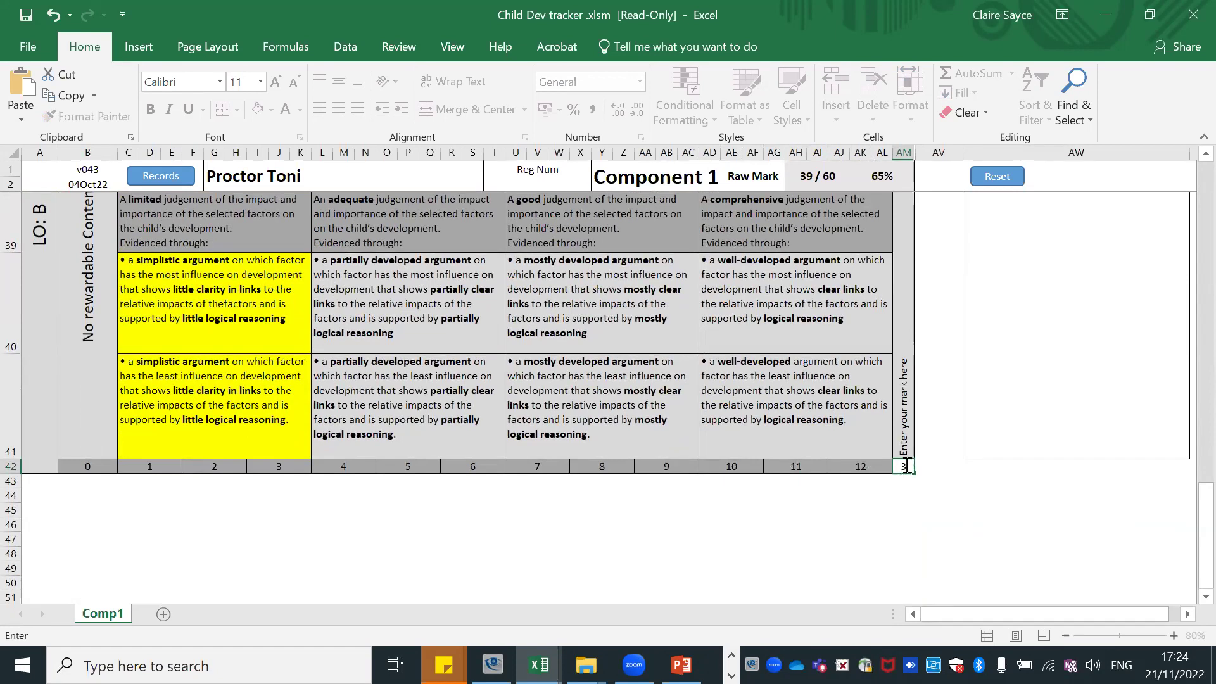
Step: Type placeholder text 'fjjfjf' into the Task 3 feedback comment box
click(1085, 274)
scroll(1083, 285, up, 1)
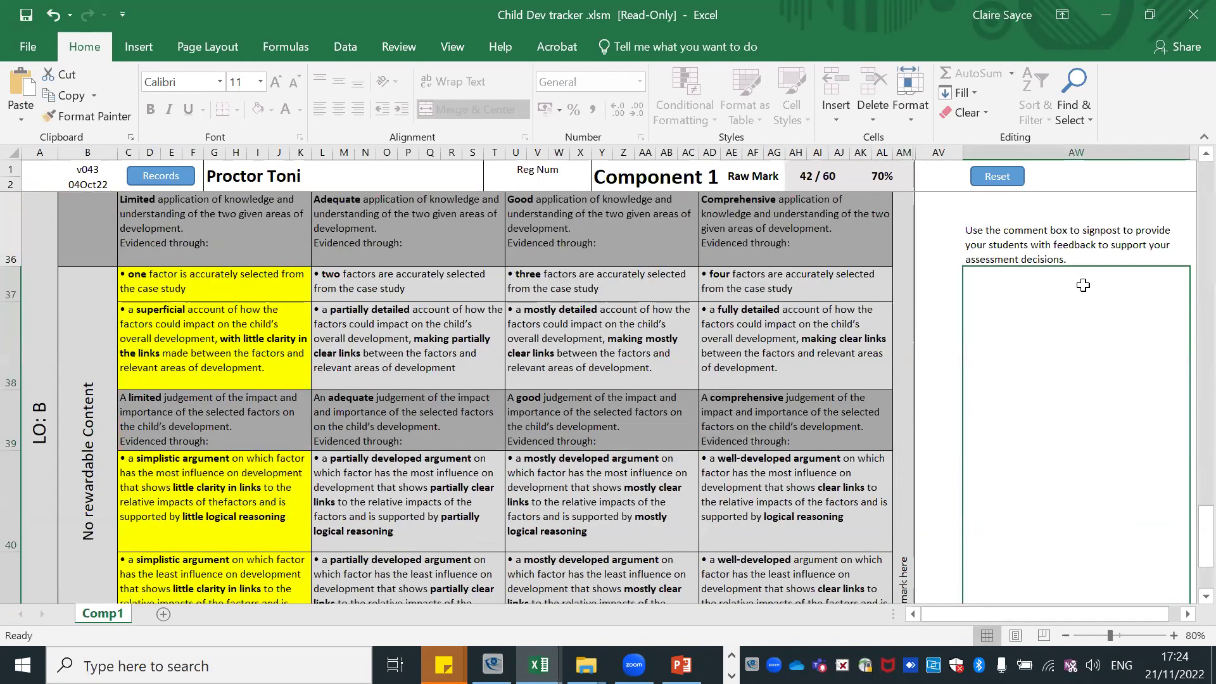
text(fjjfjfjf)
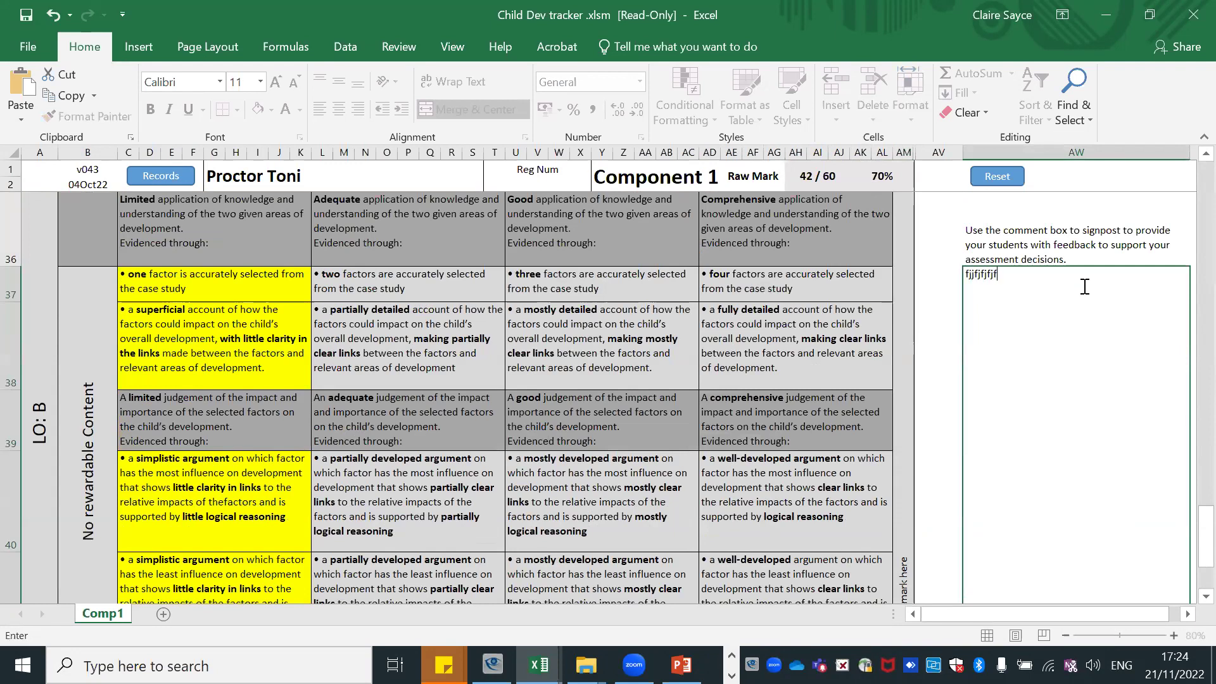
scroll(1081, 275, down, 1)
scroll(1081, 394, up, 3)
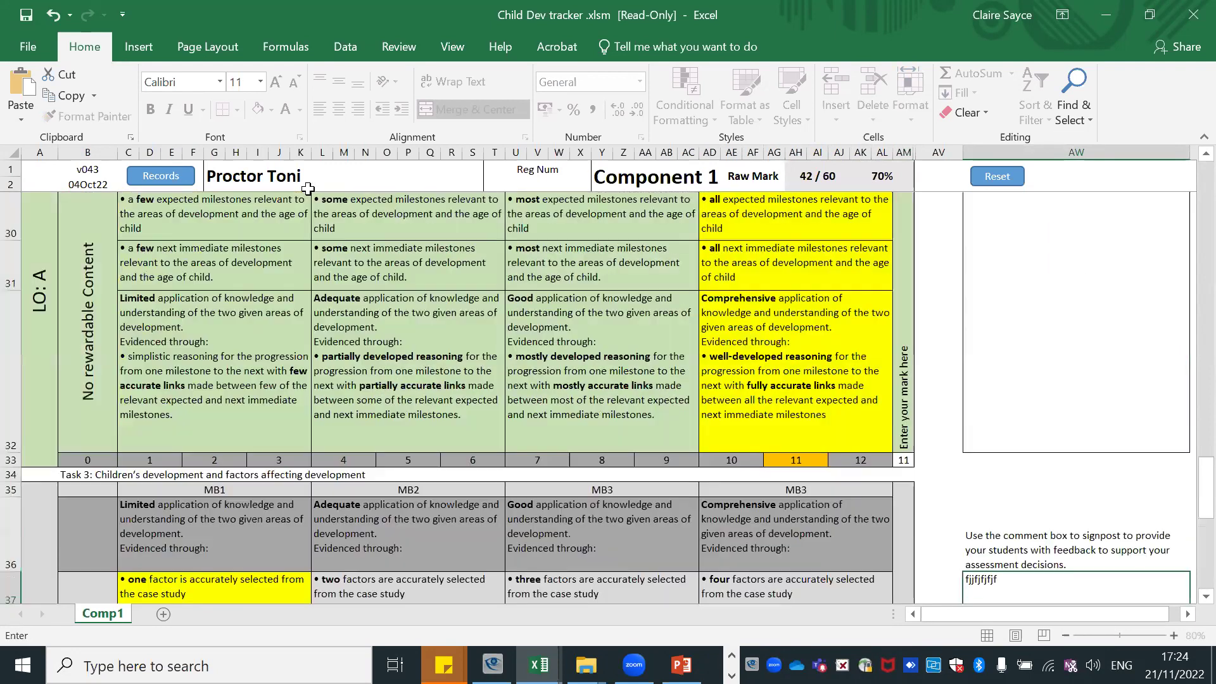
Step: Review the third student's Component 1 marks (10, 9, 9, 11, 3 = 42/60) on StudentRecords, then open her Component 2 sheet
click(161, 177)
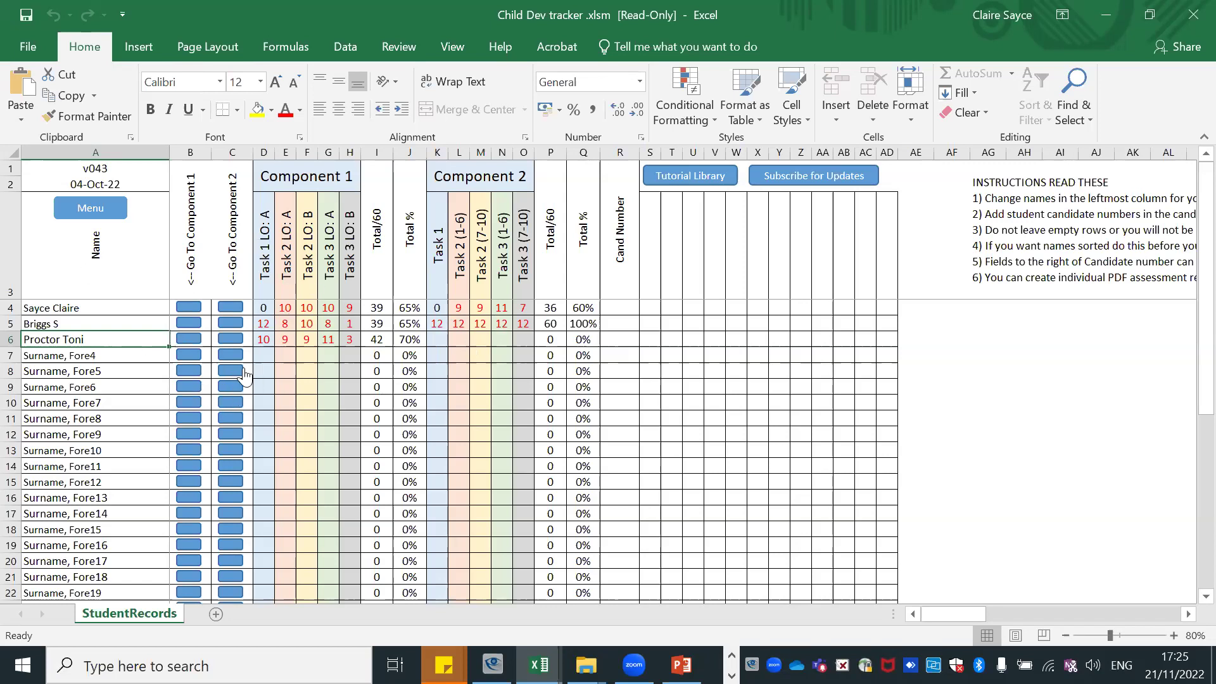
click(237, 343)
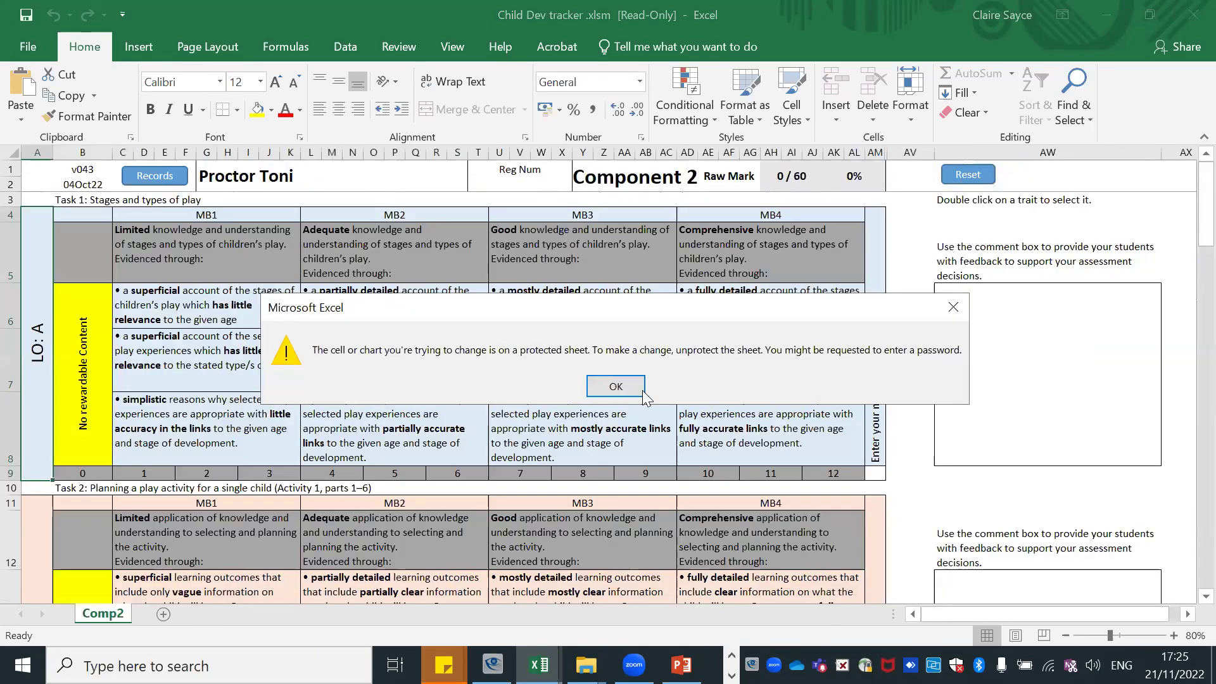
Step: Dismiss the protected-sheet warning, highlight the MB4 descriptors in rows 6–8, and add a placeholder Task 1 comment
click(616, 386)
double_click(757, 311)
double_click(762, 386)
double_click(761, 422)
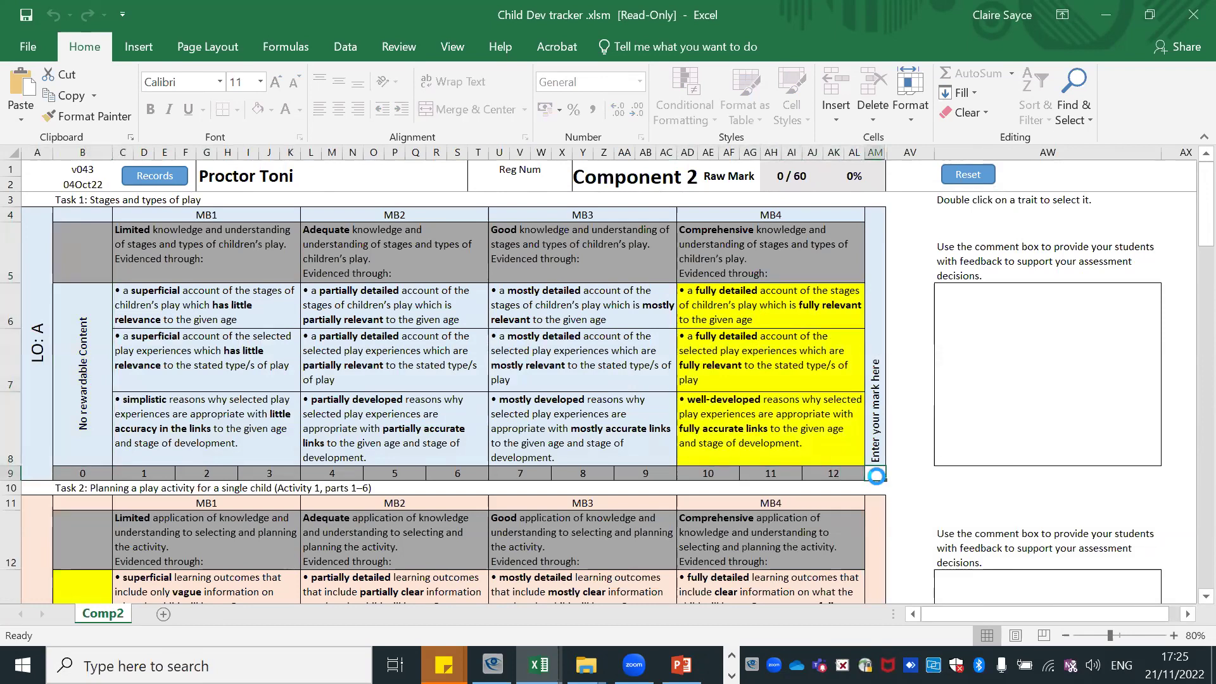
click(1001, 361)
text(jjhjhjhjhj)
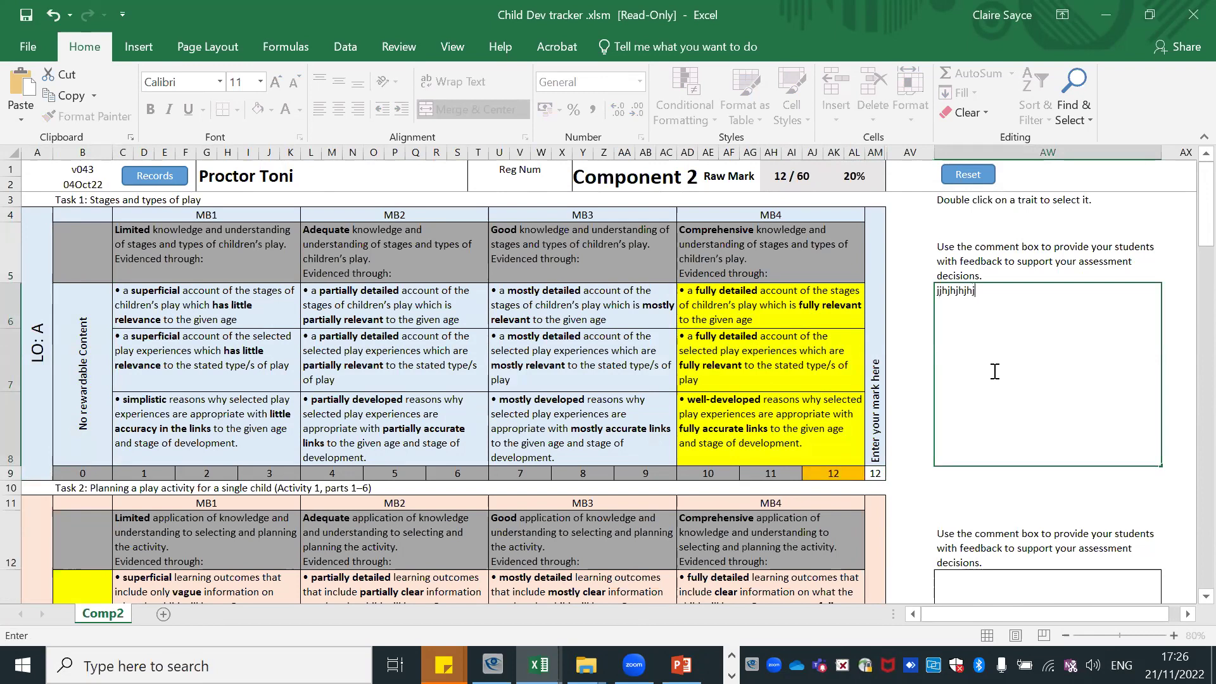
Step: Highlight the MB4 descriptors for LO: B and the wide range row, entering a mark of 12 for each
scroll(848, 437, down, 1)
scroll(849, 437, down, 4)
click(793, 302)
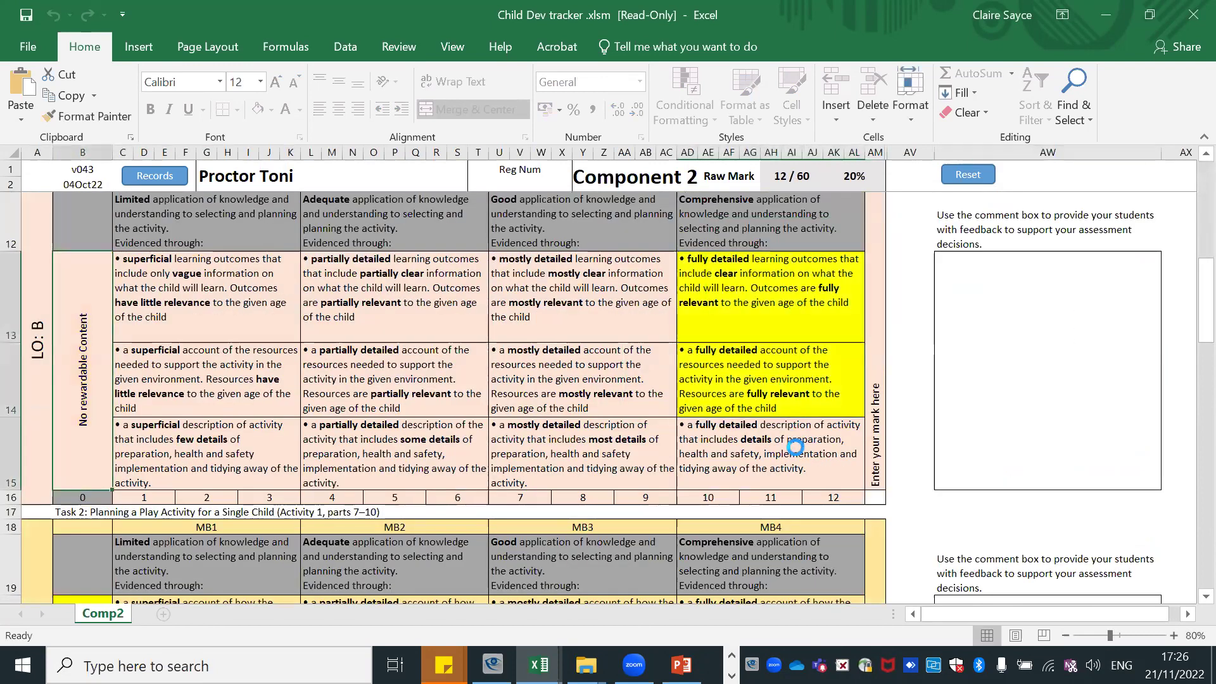
text(1)
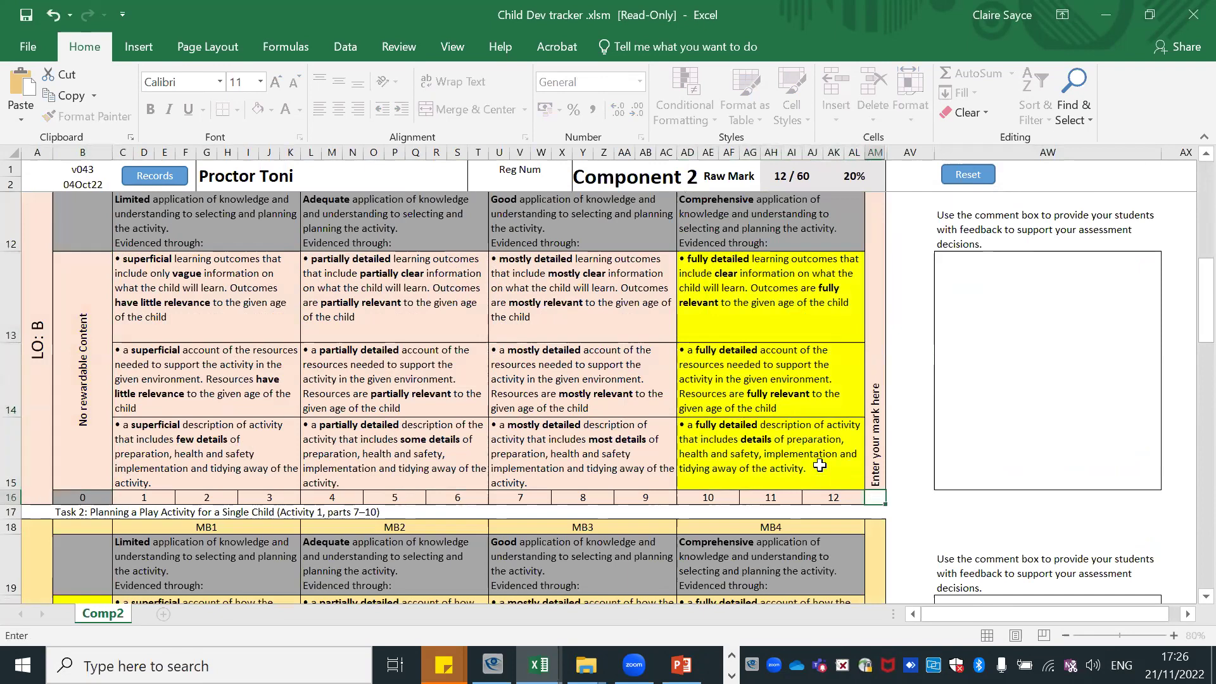
text(2)
scroll(804, 457, down, 2)
key(Return)
scroll(787, 481, down, 1)
click(788, 507)
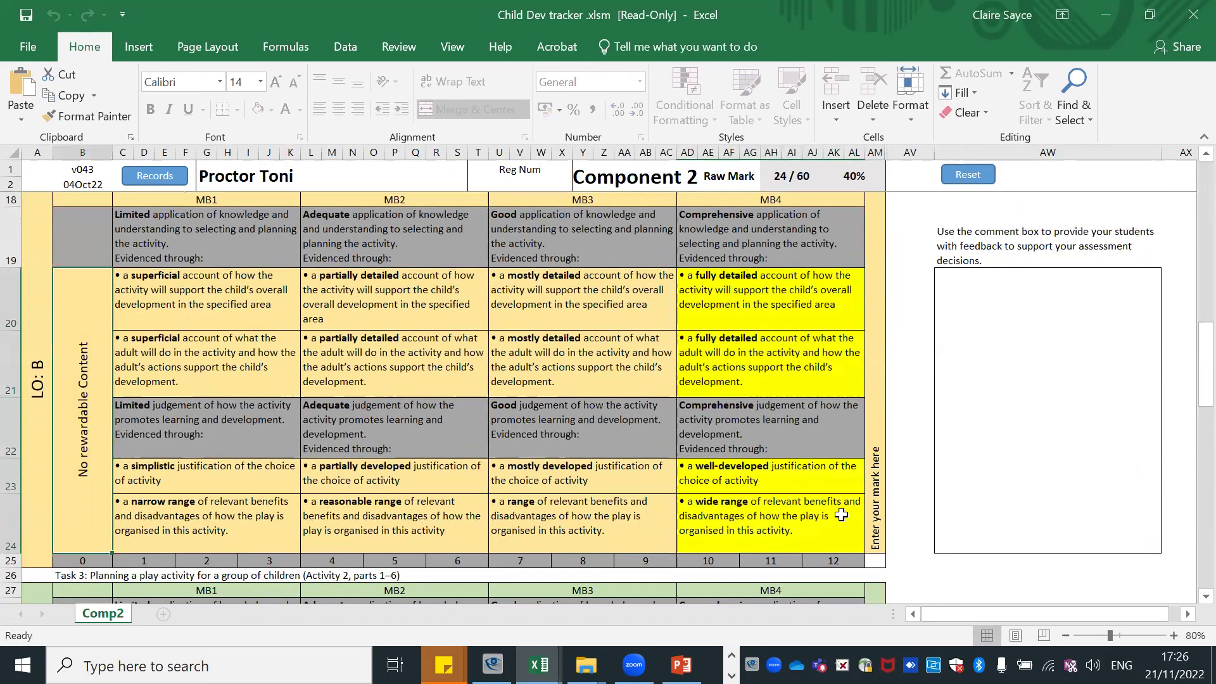
click(874, 557)
text(12)
key(Return)
Step: Highlight the MB4 resources and description descriptors and enter a mark of 12
scroll(786, 443, down, 2)
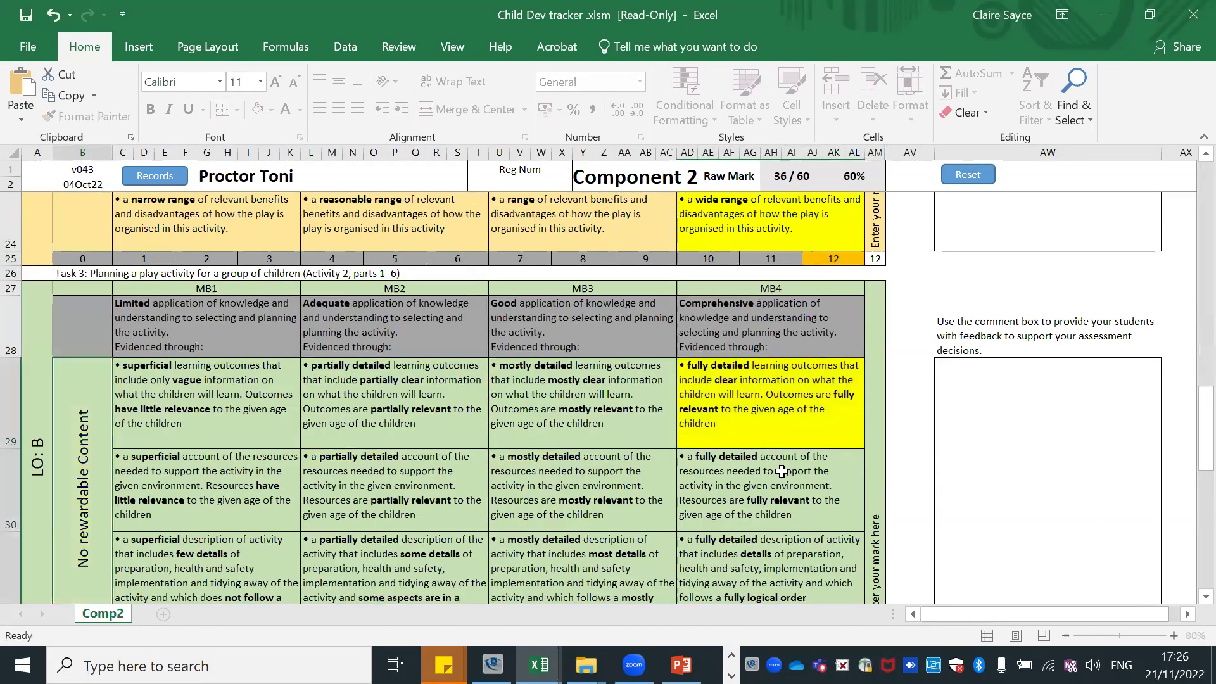
click(782, 471)
scroll(782, 472, down, 1)
click(783, 476)
click(874, 540)
text(12)
scroll(655, 450, down, 4)
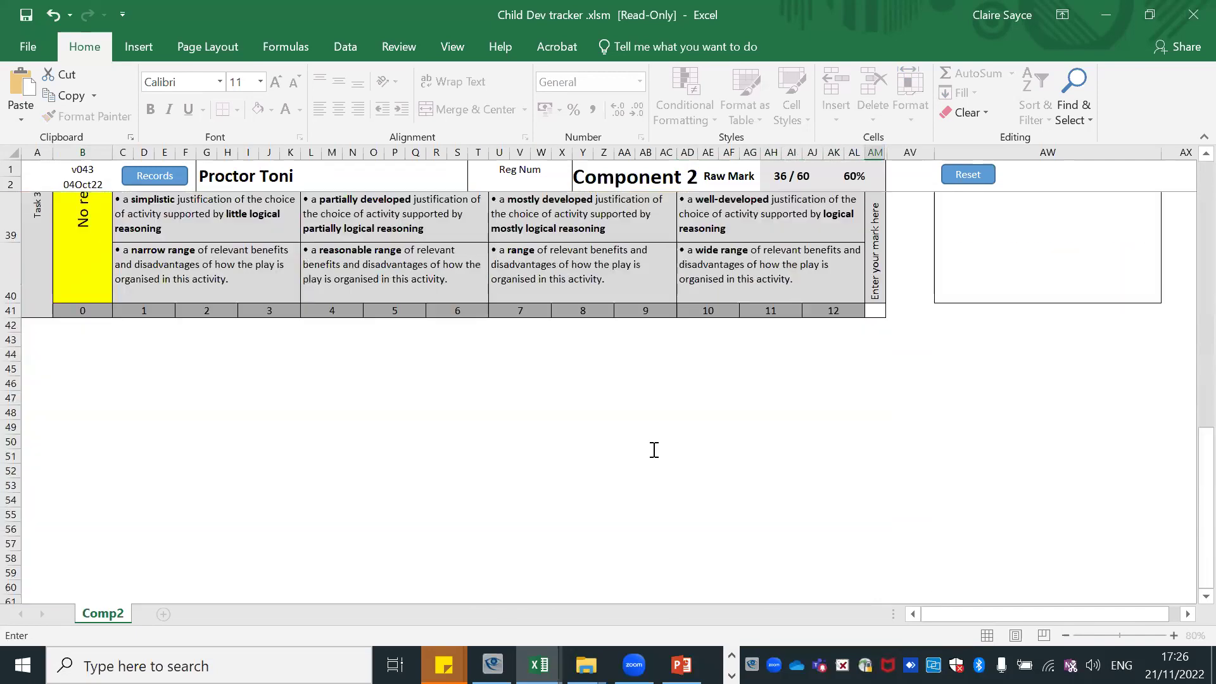
scroll(657, 450, up, 2)
scroll(260, 423, up, 1)
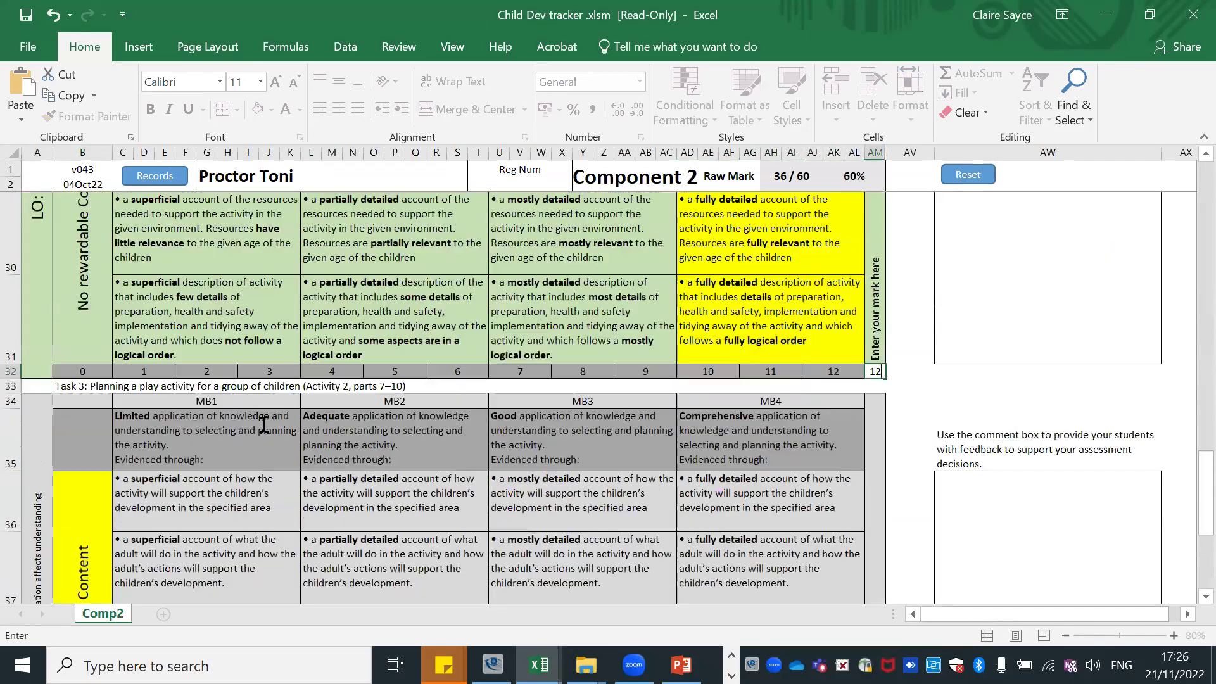
key(Return)
Step: Mark the development account, adult's-role, justification and range of benefits descriptors as met for Task 3
scroll(105, 416, down, 1)
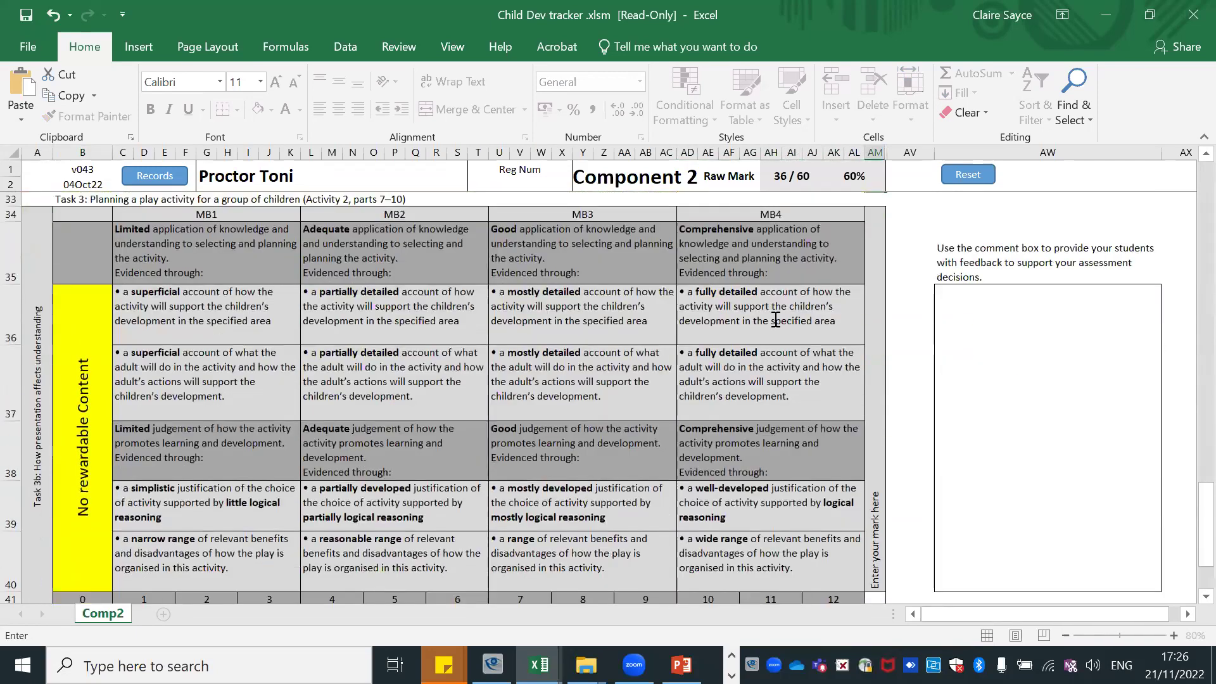
click(774, 307)
click(551, 395)
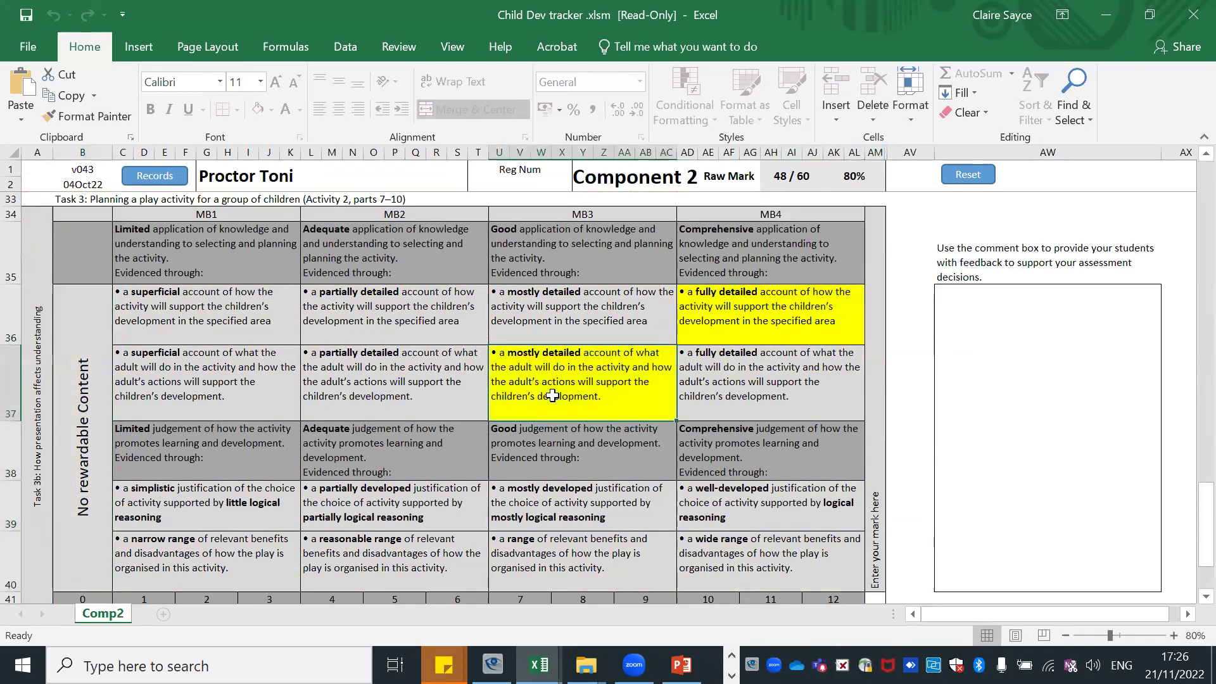
click(413, 507)
click(571, 558)
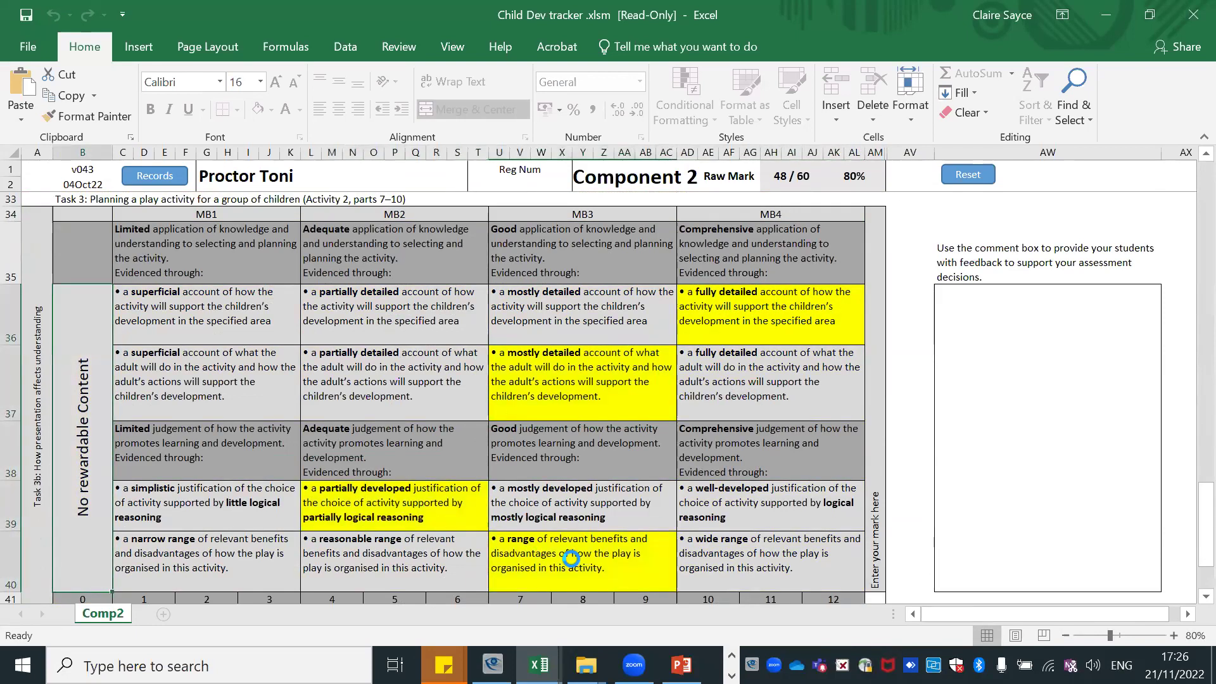
scroll(647, 436, down, 1)
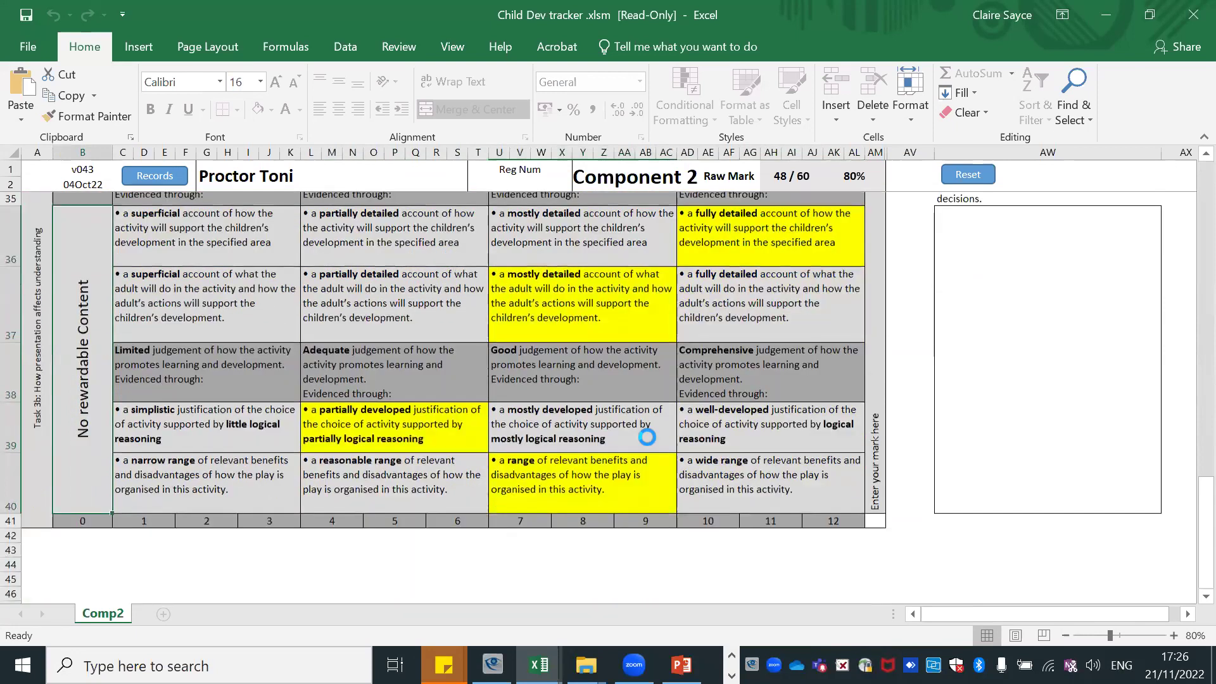
scroll(648, 436, up, 1)
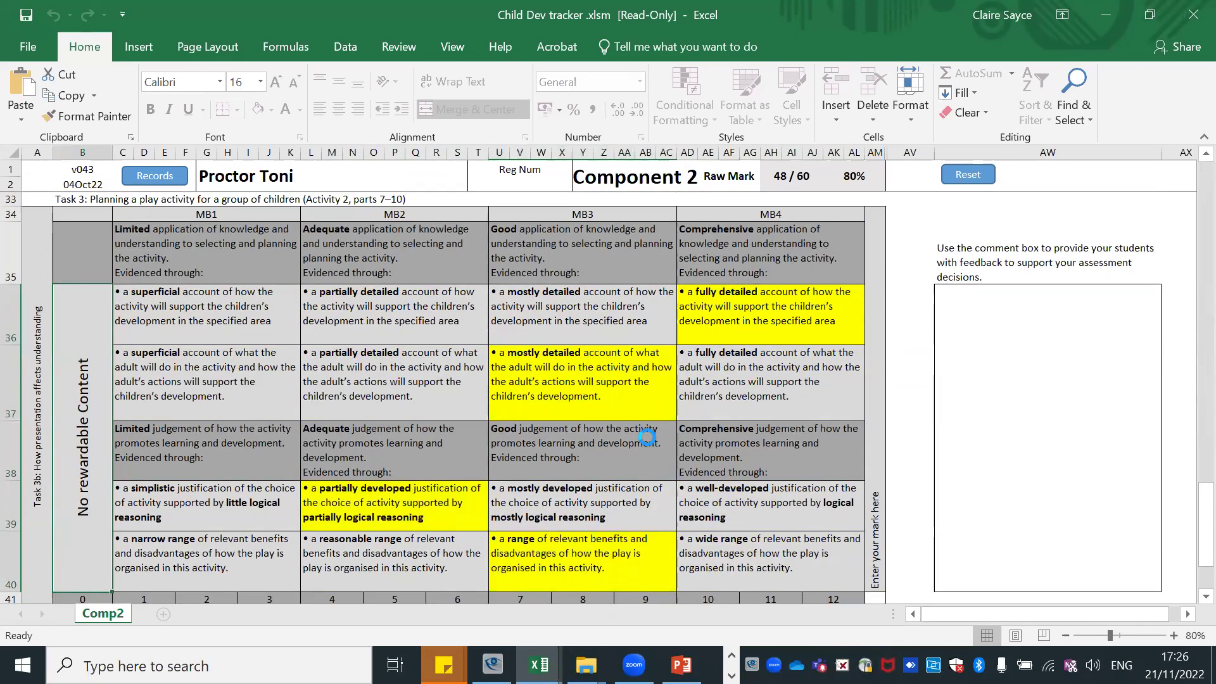
scroll(653, 444, down, 2)
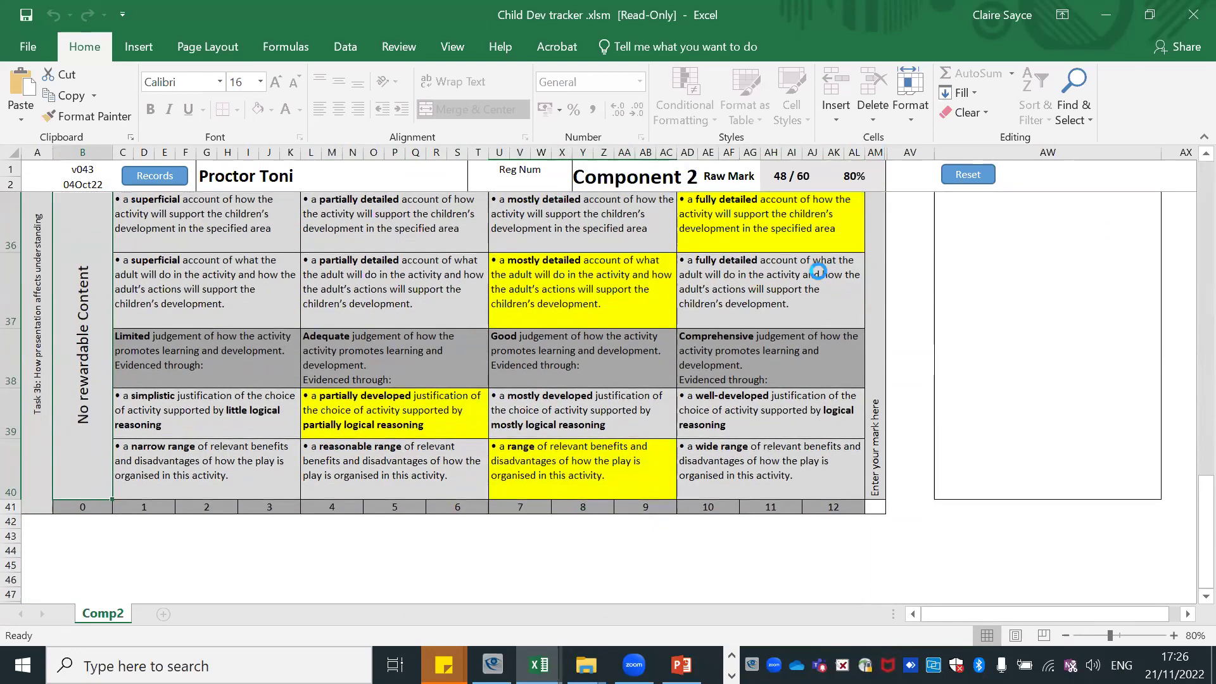
Step: Enter a Task 3 mark of 8 and add a '...' placeholder comment
click(878, 503)
text(8)
click(1123, 288)
text(...)
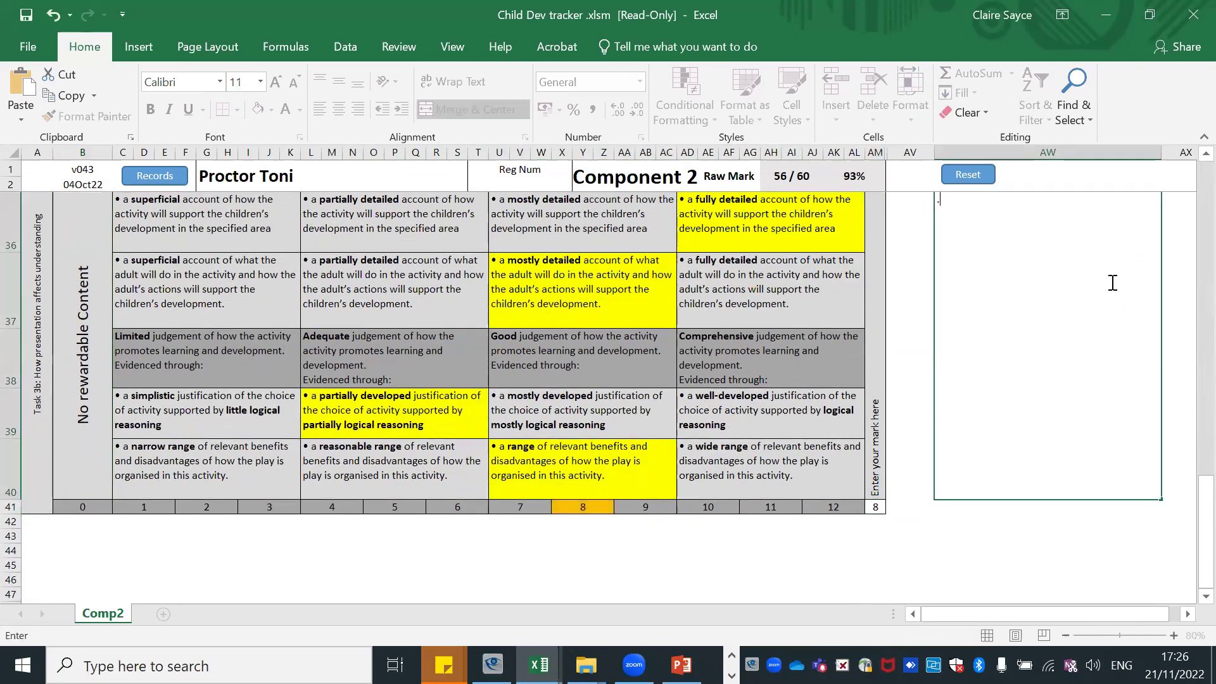
scroll(1059, 295, up, 2)
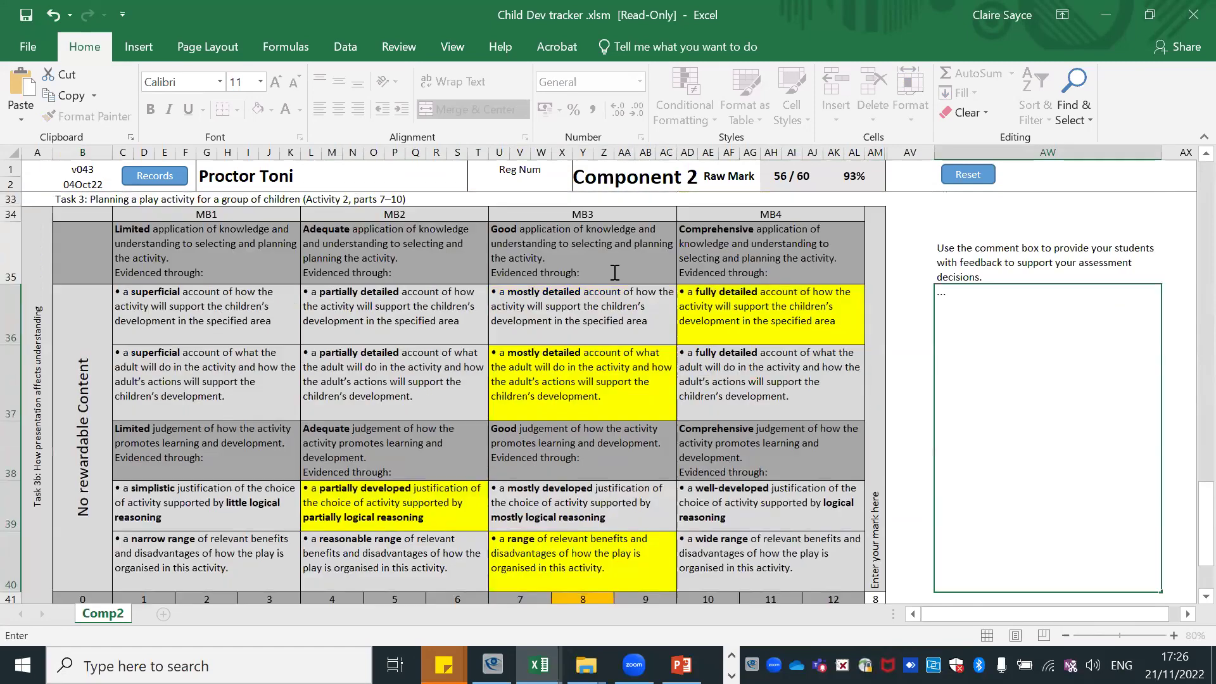
Step: Enter candidate numbers in column R for rows 4–6, then reopen the third learner's Component 1 comment box
click(172, 178)
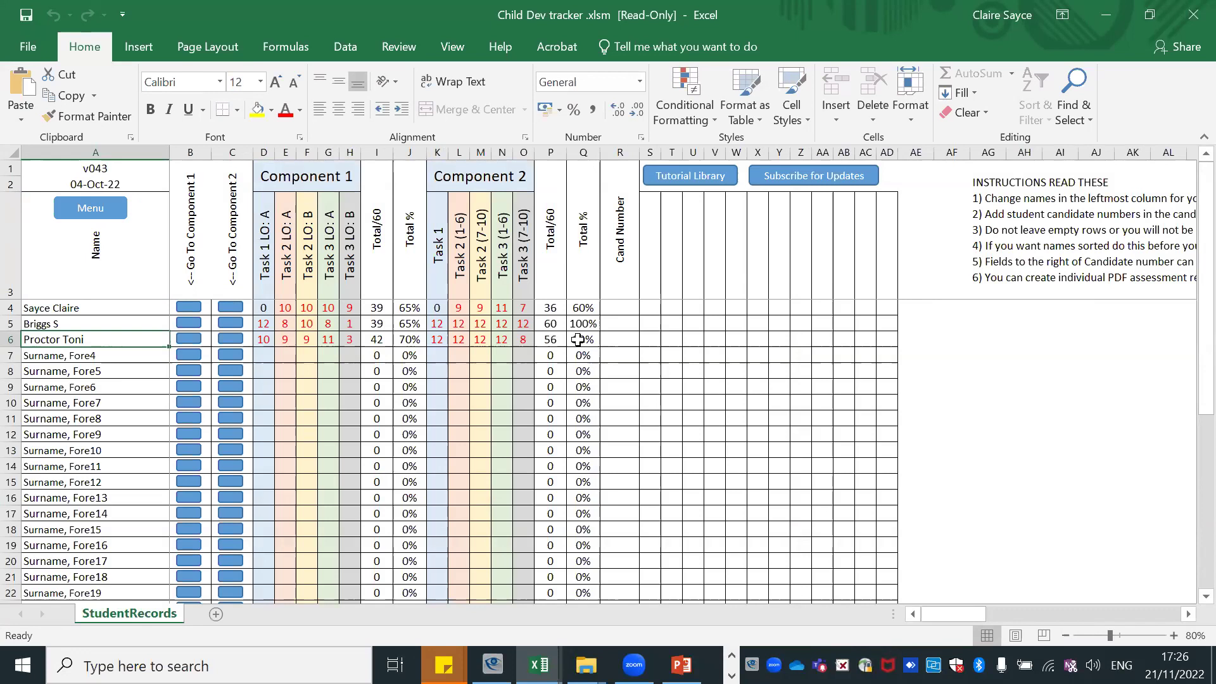
click(620, 341)
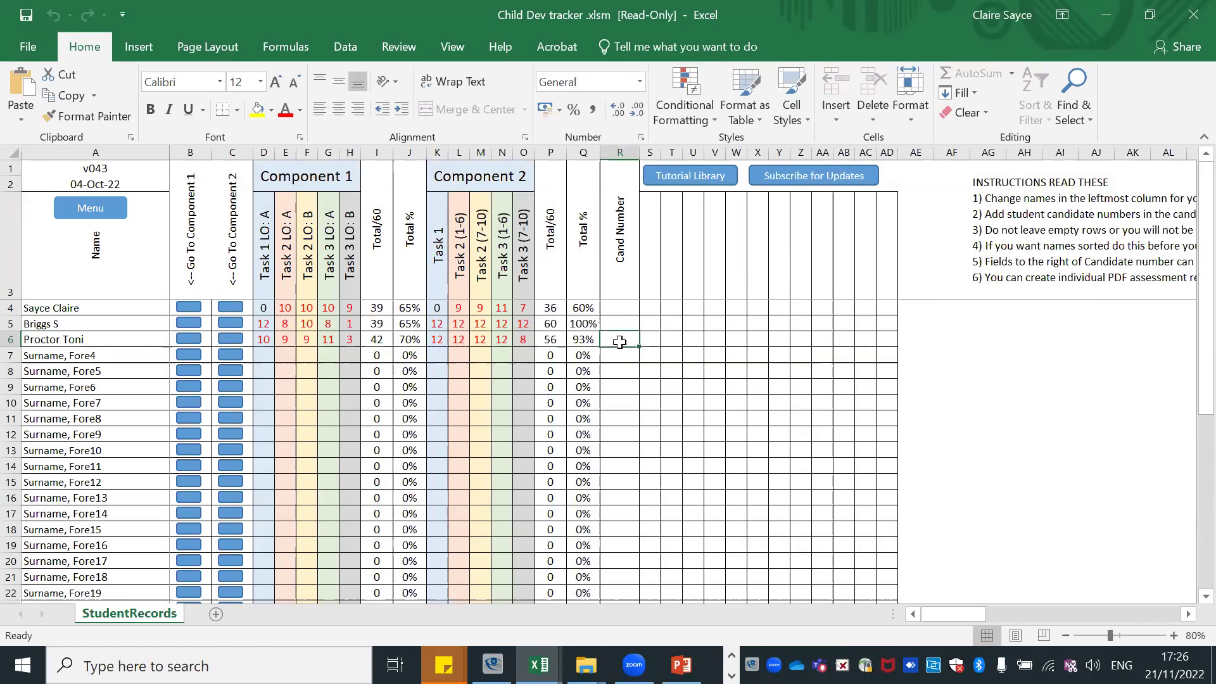
text(1234)
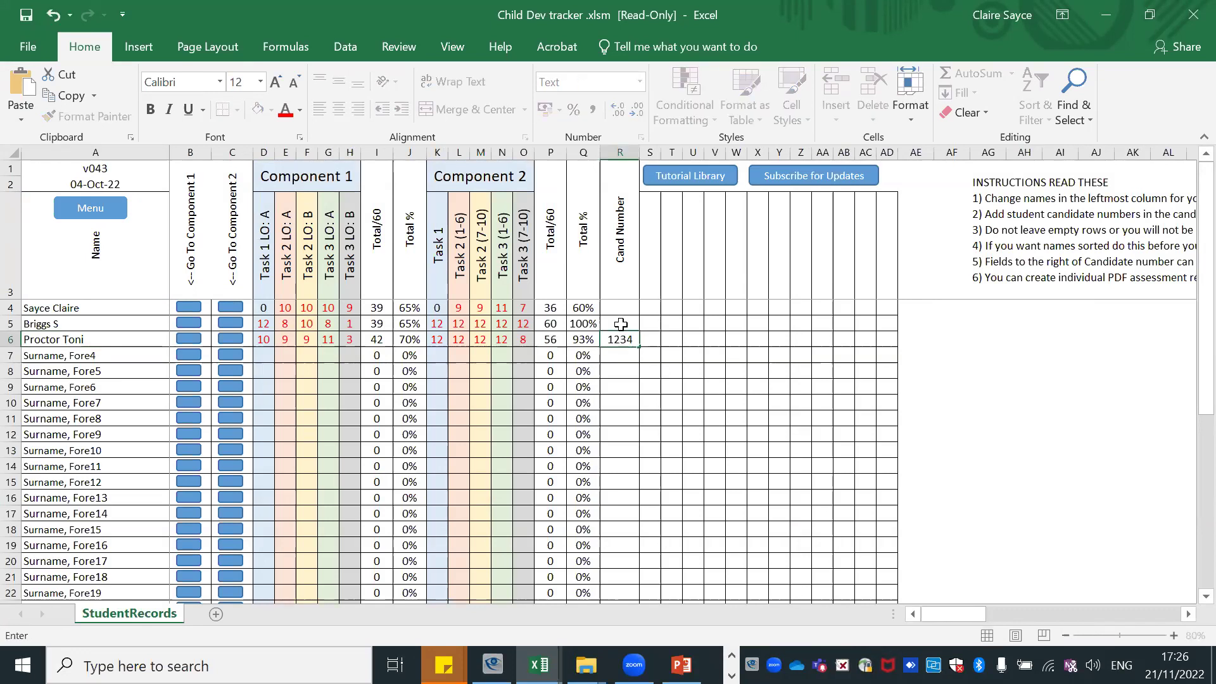
click(622, 324)
click(628, 310)
text(6789)
click(627, 409)
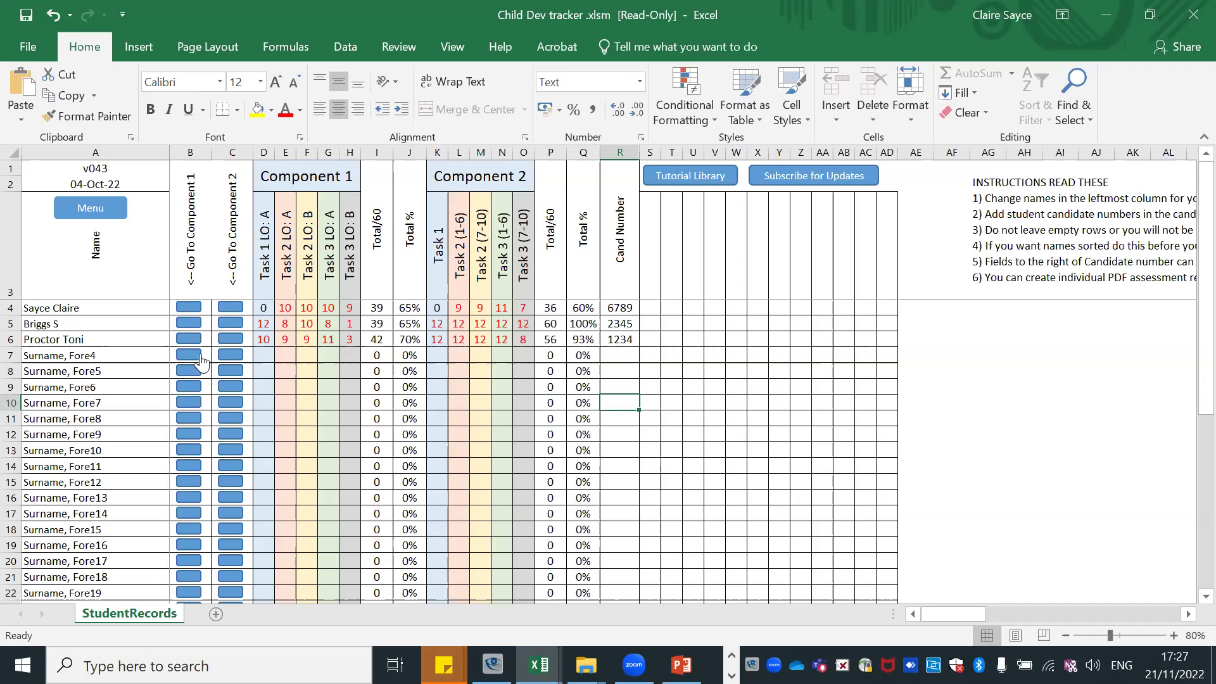
click(189, 337)
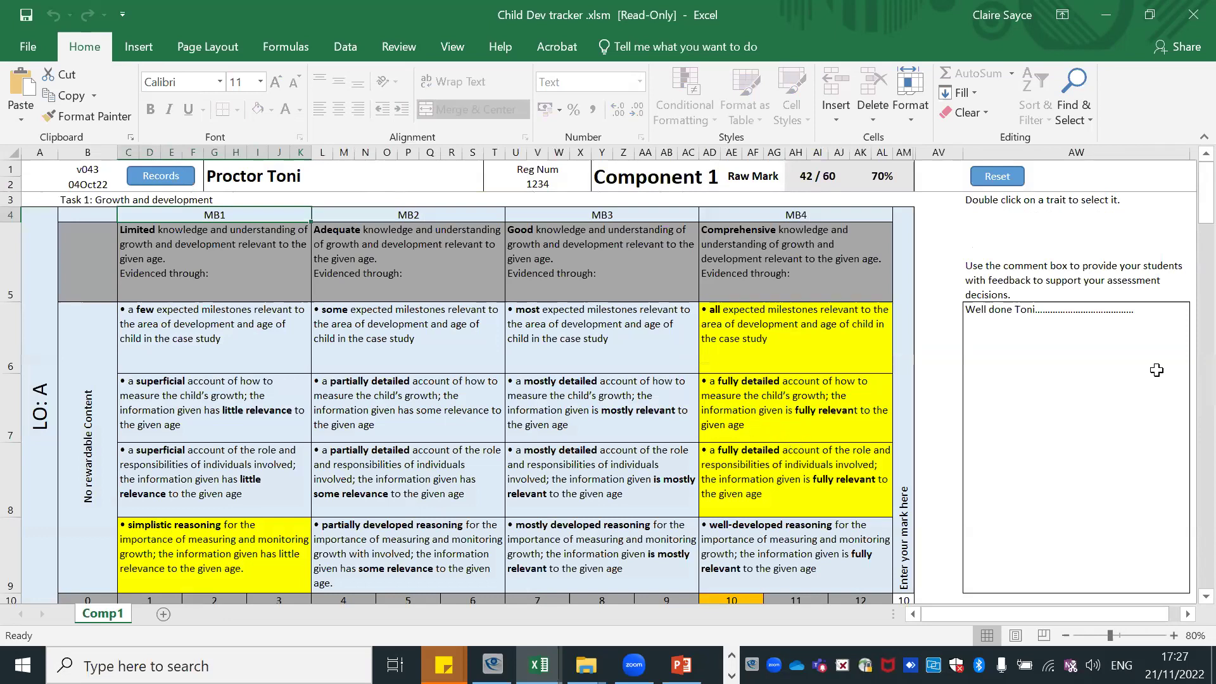
click(1090, 335)
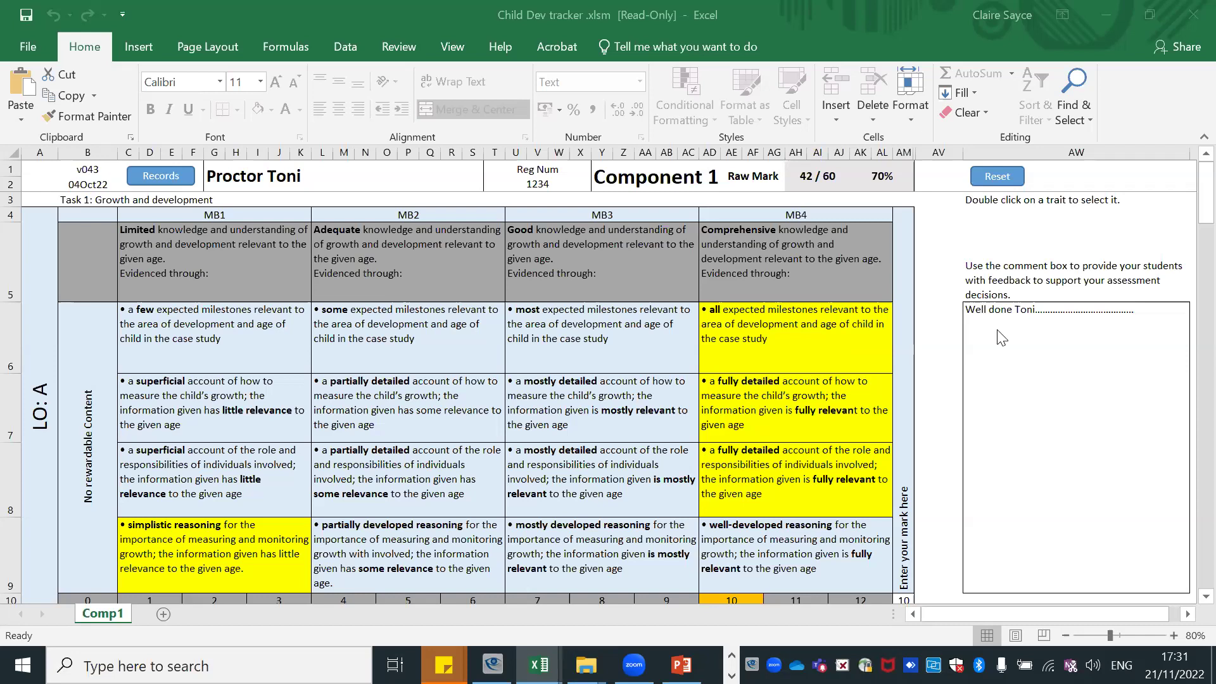
Step: In PowerPoint, start the slide show from the Key Dates slide (slide 22)
key(alt+Tab)
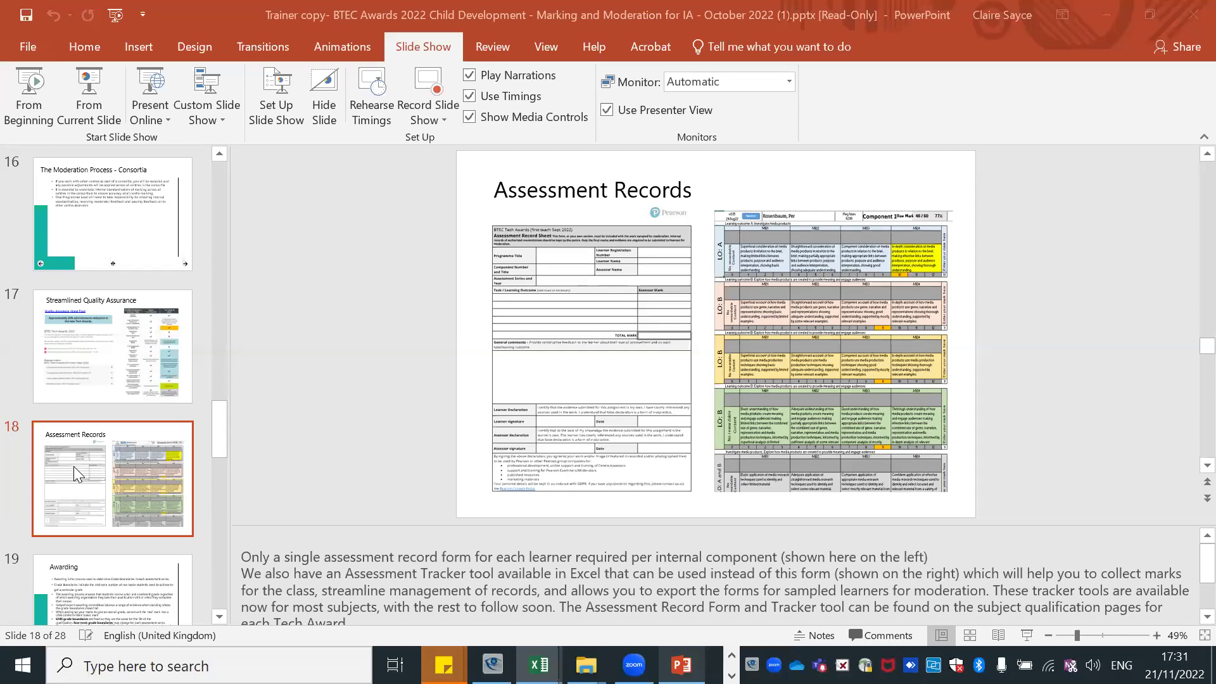
scroll(108, 472, down, 6)
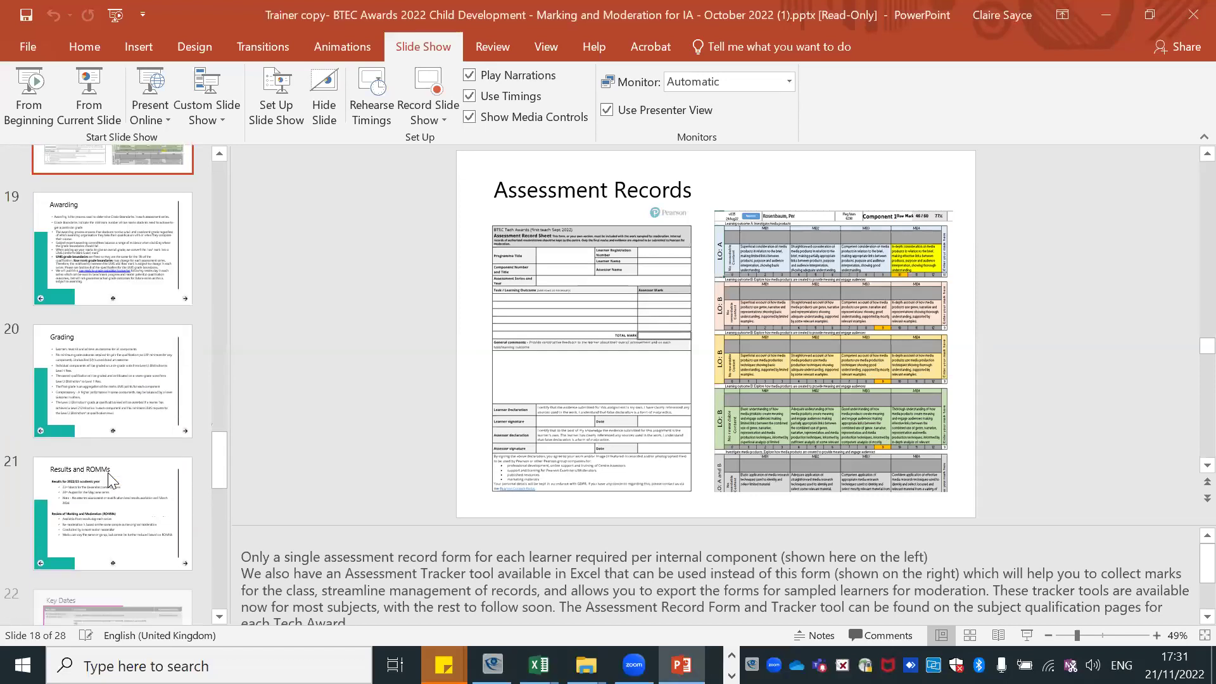
scroll(109, 472, down, 4)
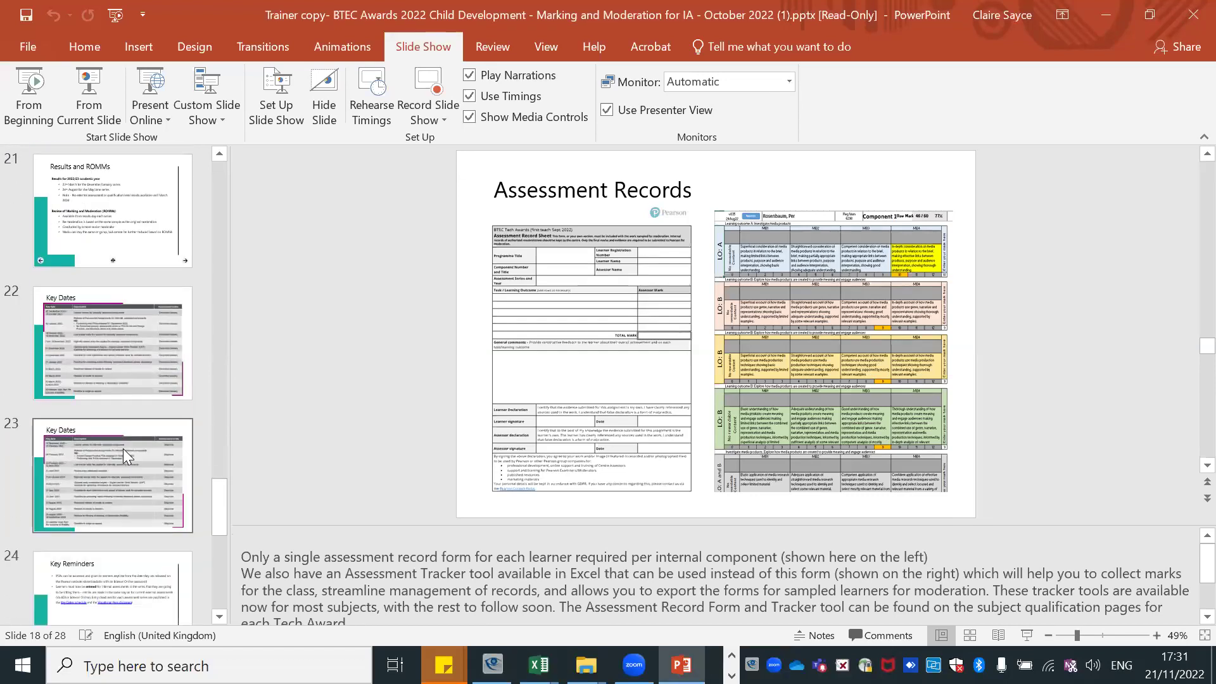
scroll(144, 419, down, 1)
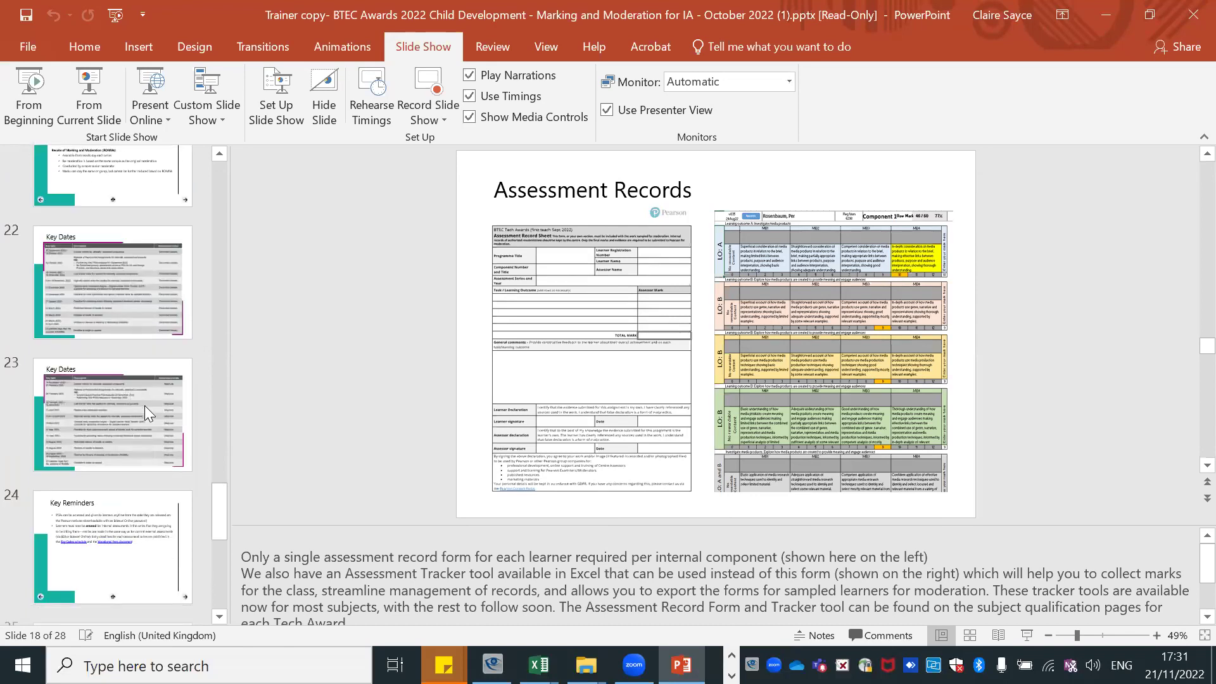
click(123, 275)
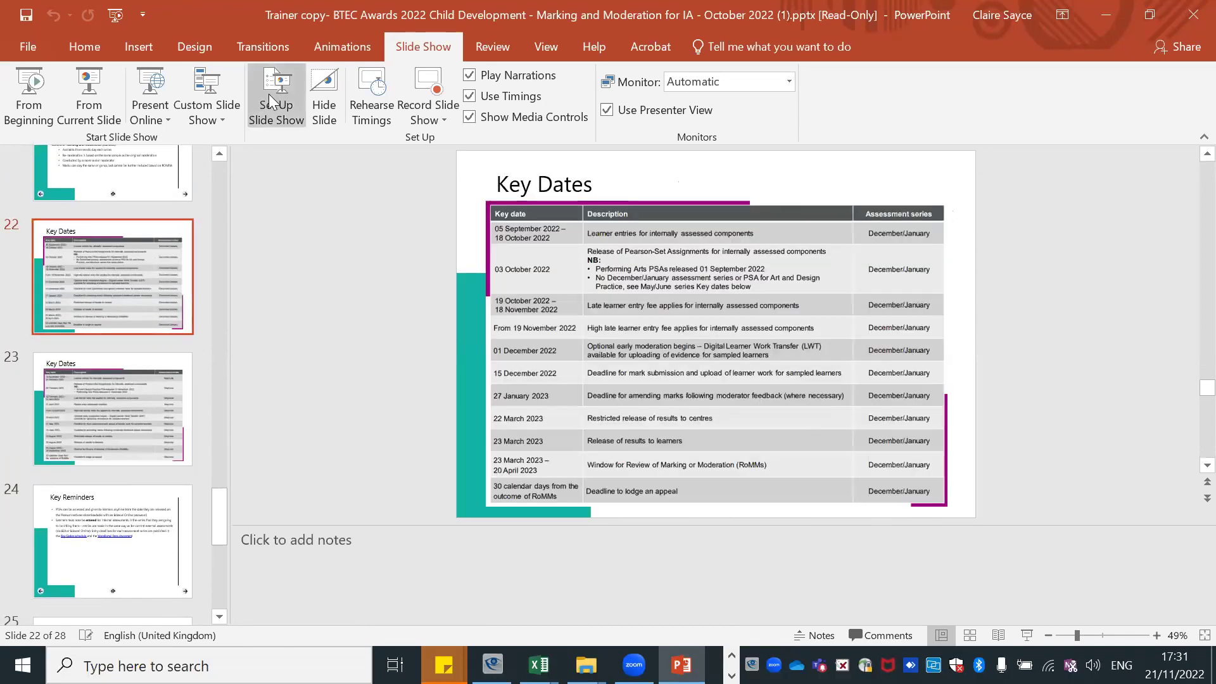
click(93, 117)
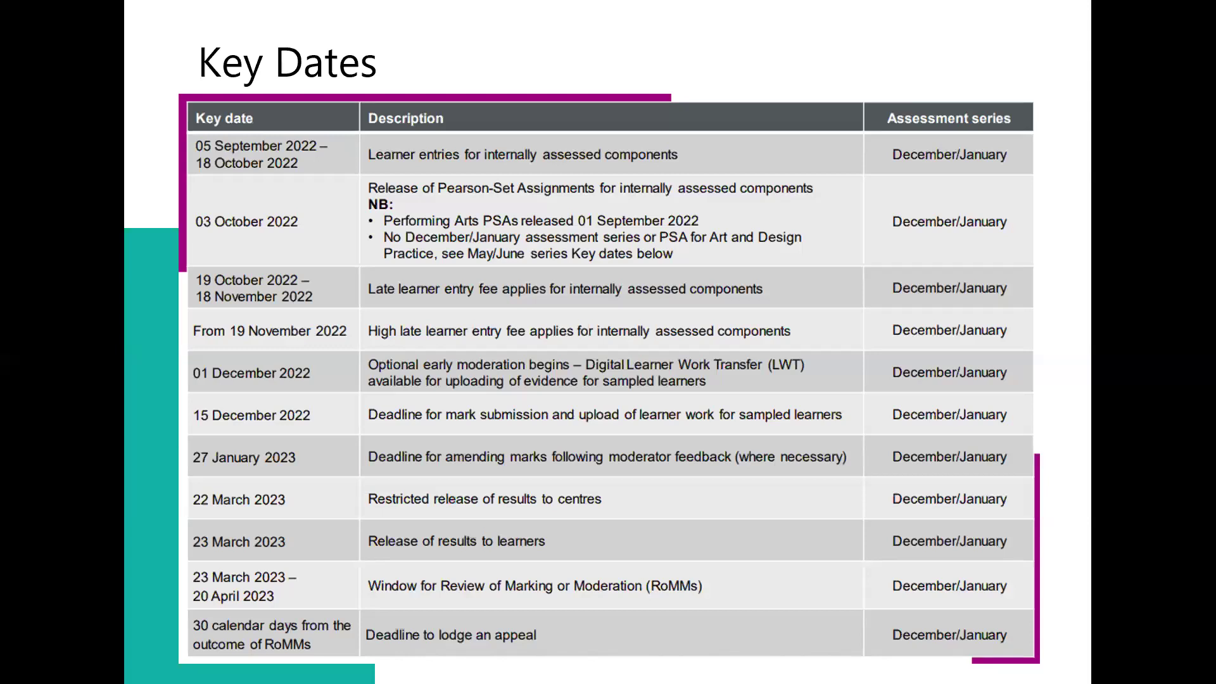
Step: Move through the May/June key dates, Key Reminders, FAQs and Support slides to Join Our Moderation Team
click(570, 297)
click(570, 296)
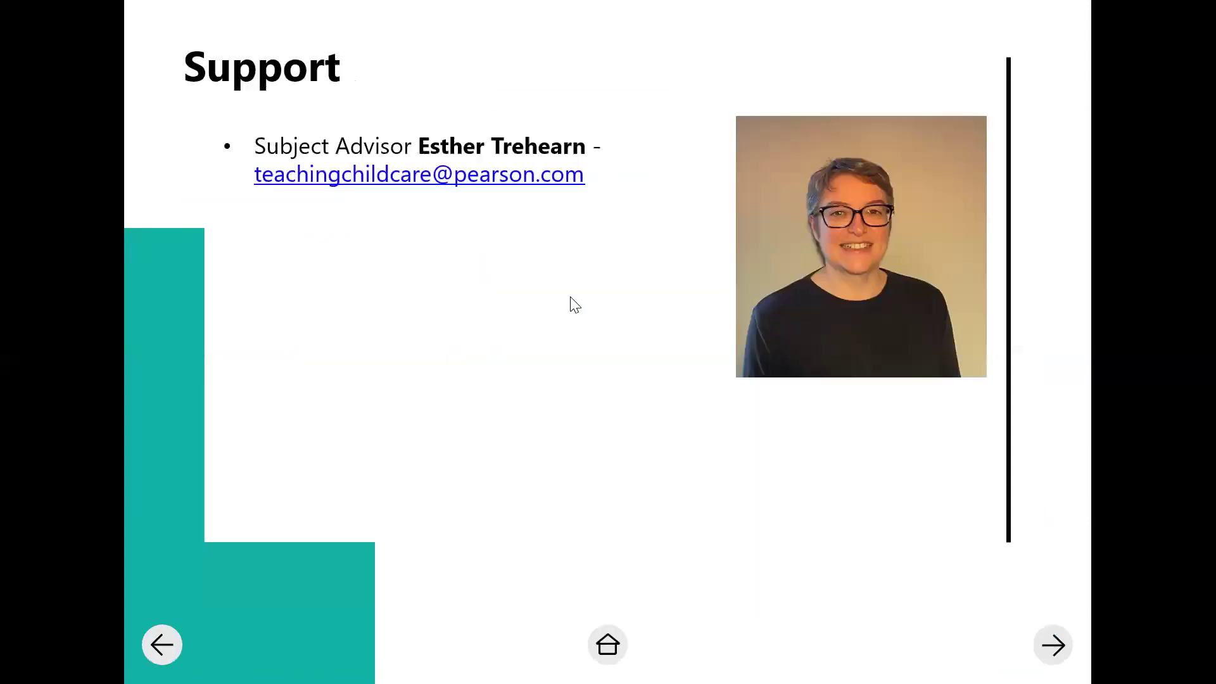
key(Left)
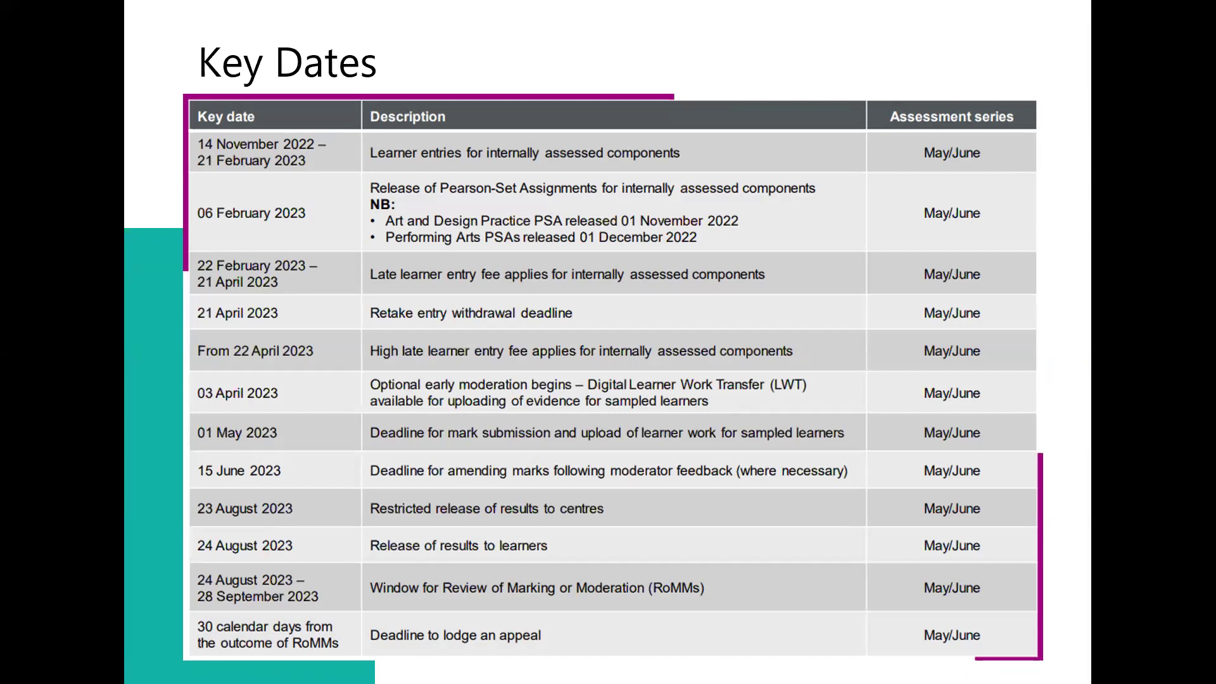
key(Left)
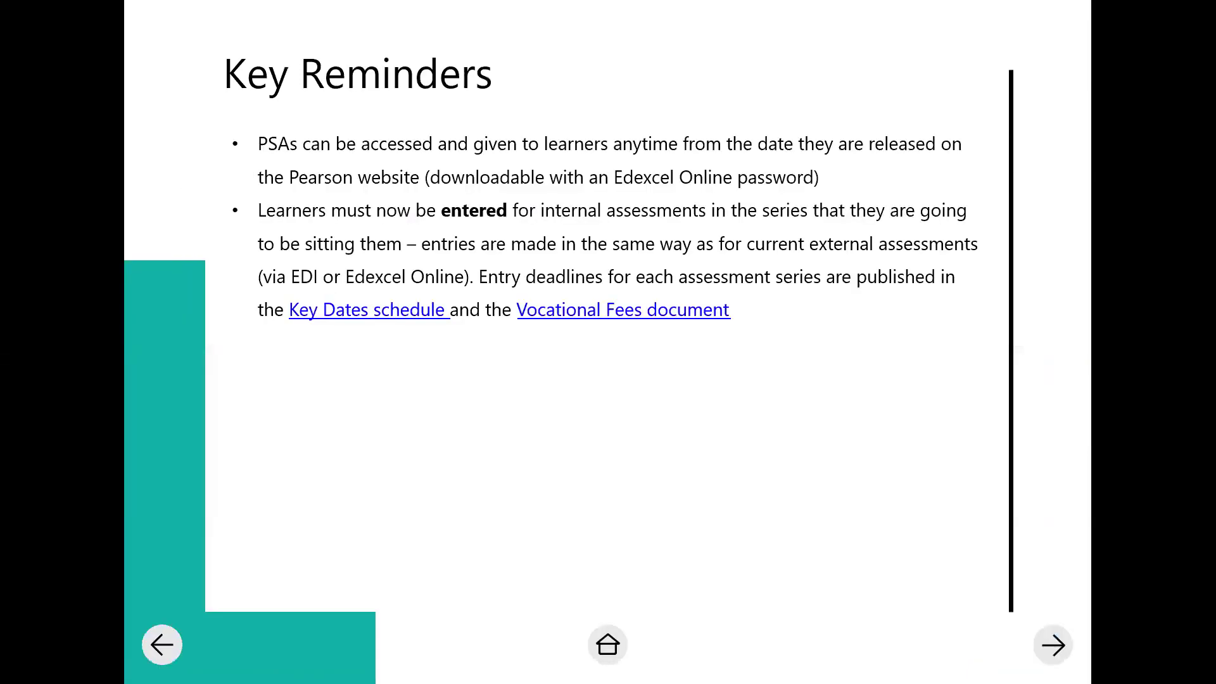
key(Left)
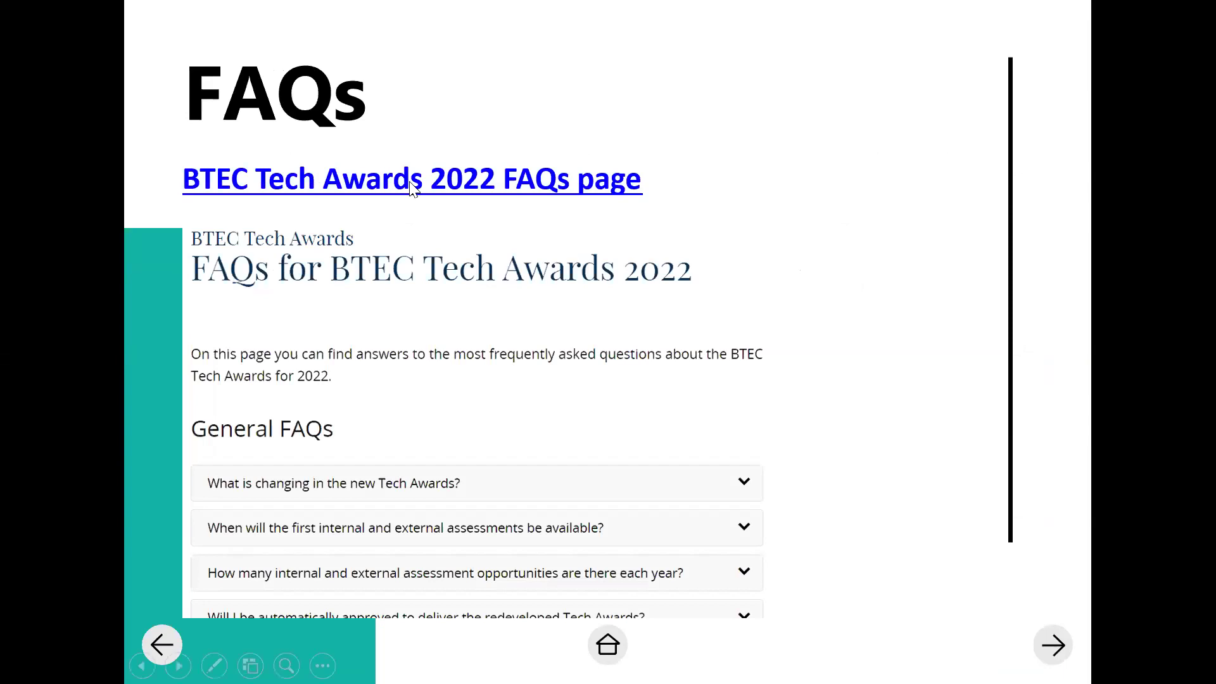
key(Left)
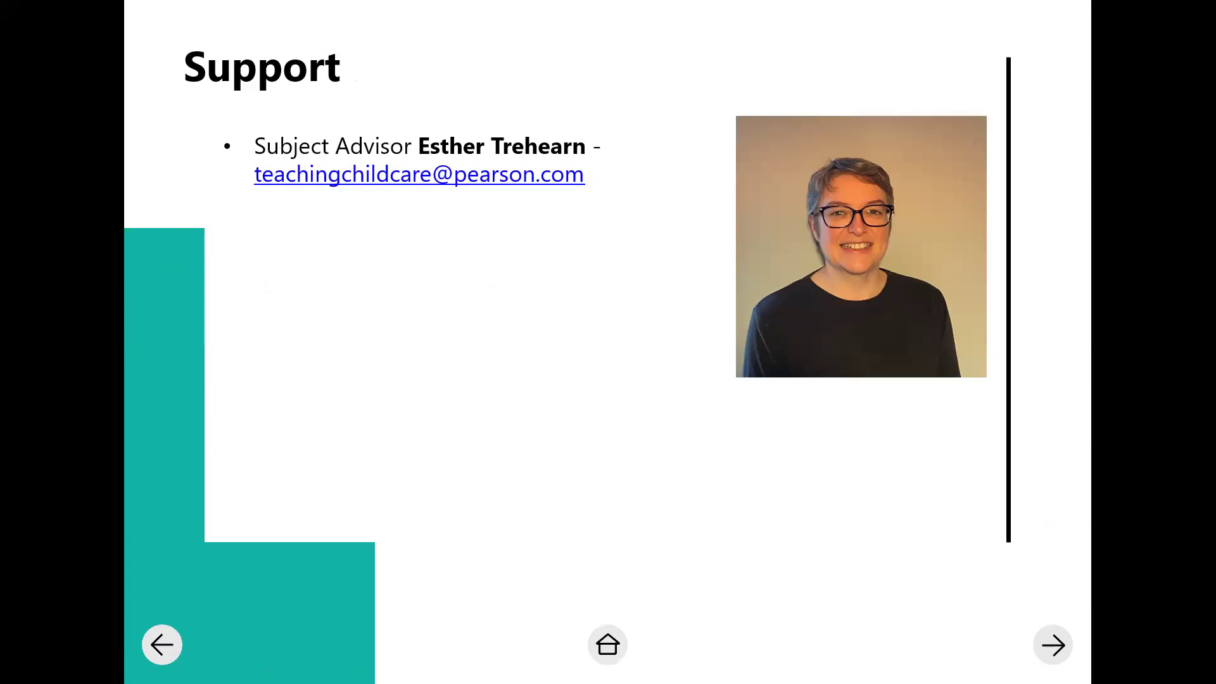
click(495, 453)
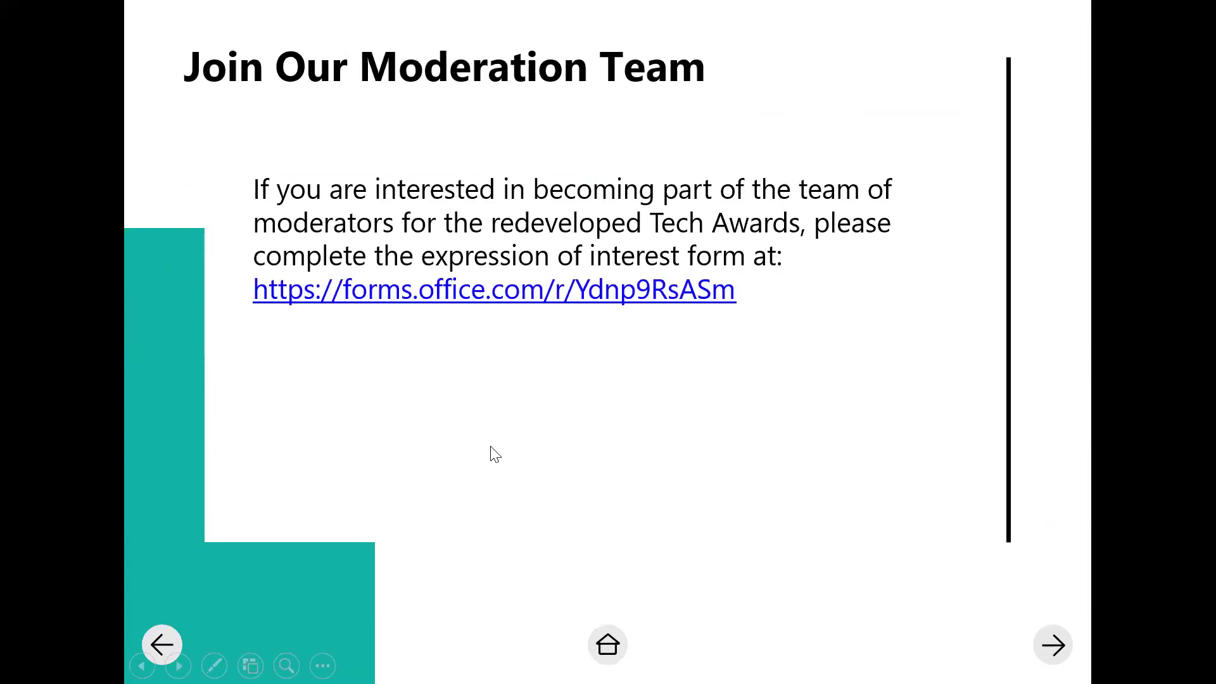